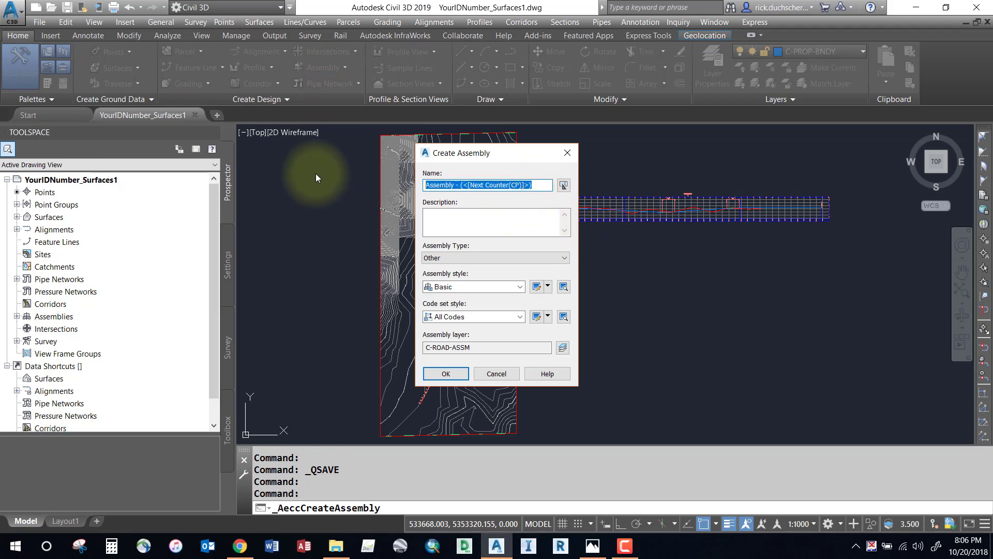
# Create an assembly named "Main Assemby" and place its baseline in the empty area below the profile view.
pyautogui.write('Main ')
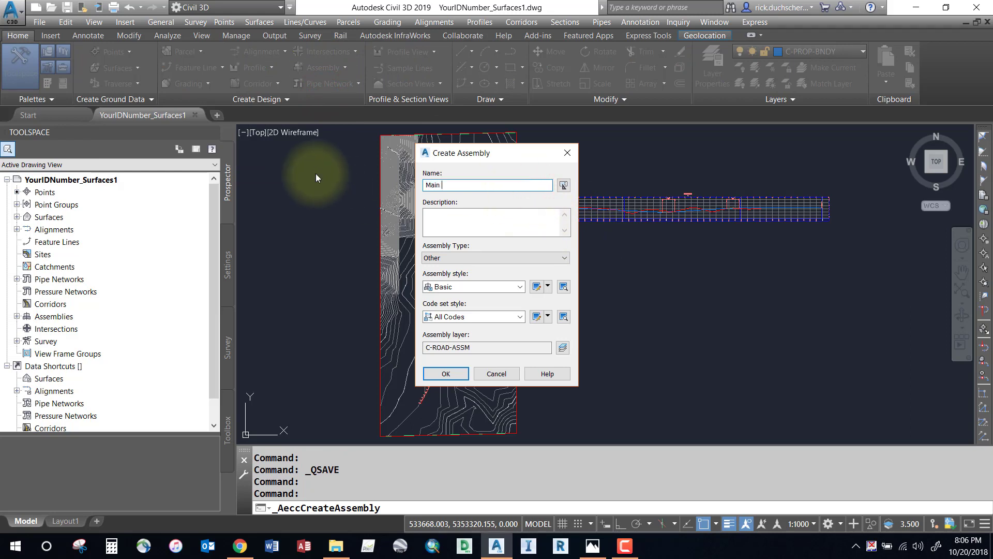
pyautogui.write('Assemby')
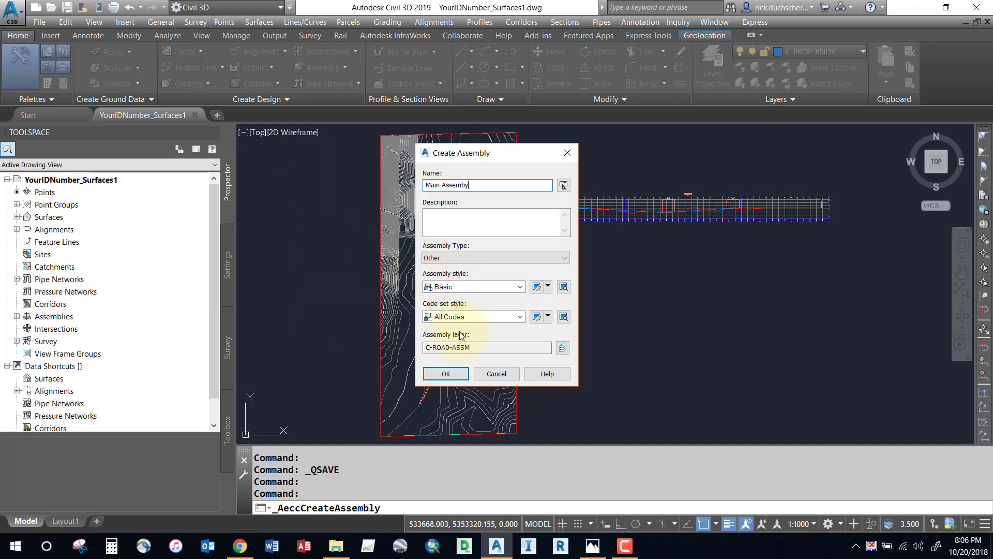
pyautogui.click(446, 374)
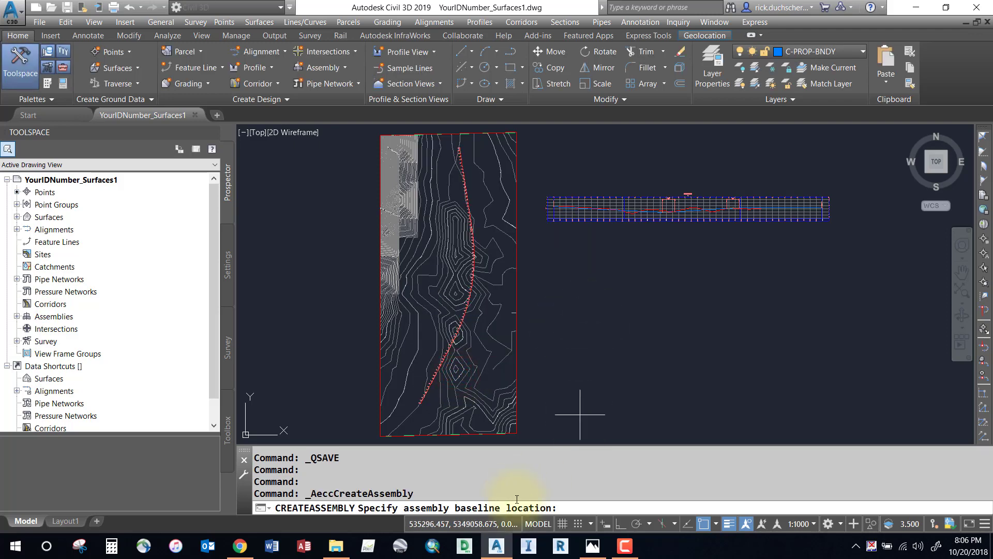
pyautogui.click(401, 511)
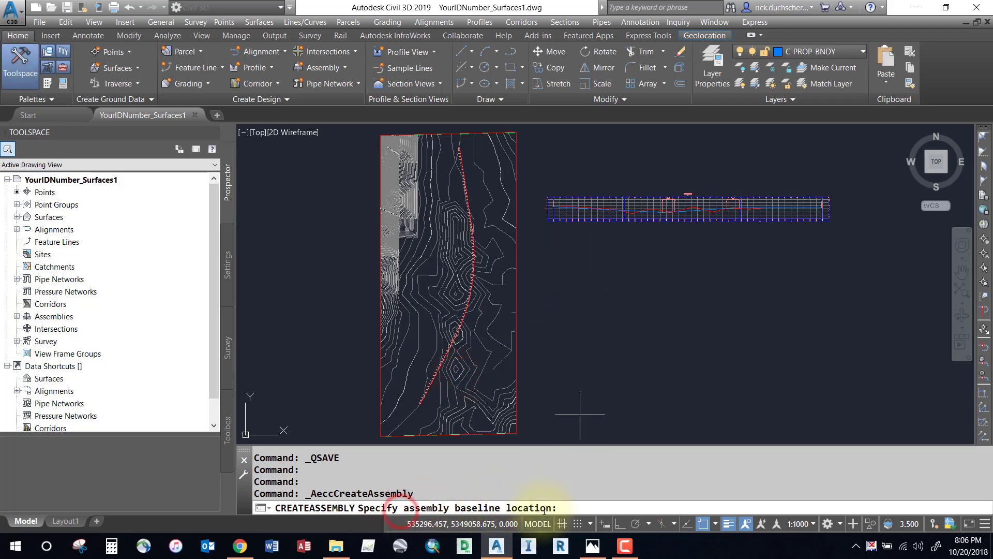
pyautogui.click(598, 255)
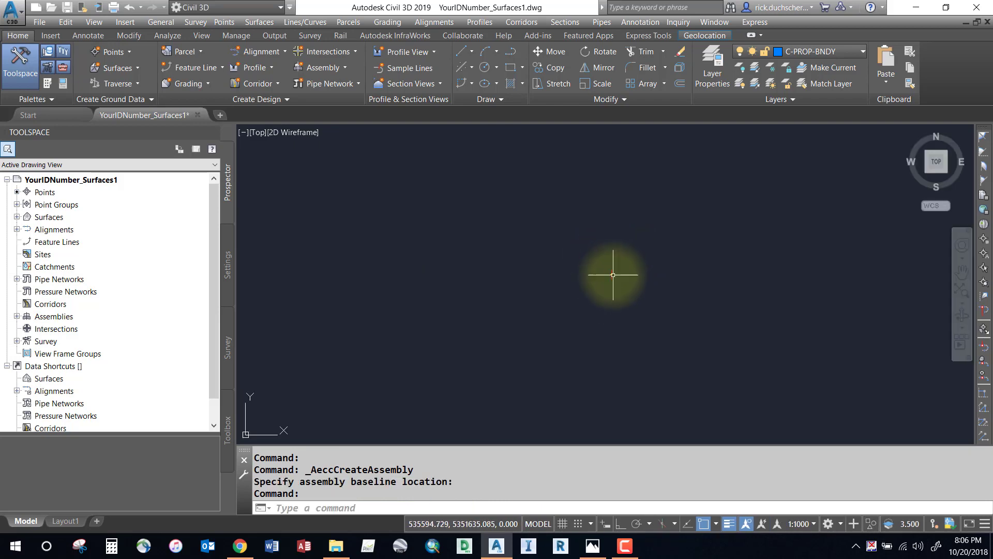
pyautogui.scroll(2, 612, 277)
pyautogui.scroll(-3, 612, 277)
pyautogui.scroll(5, 603, 278)
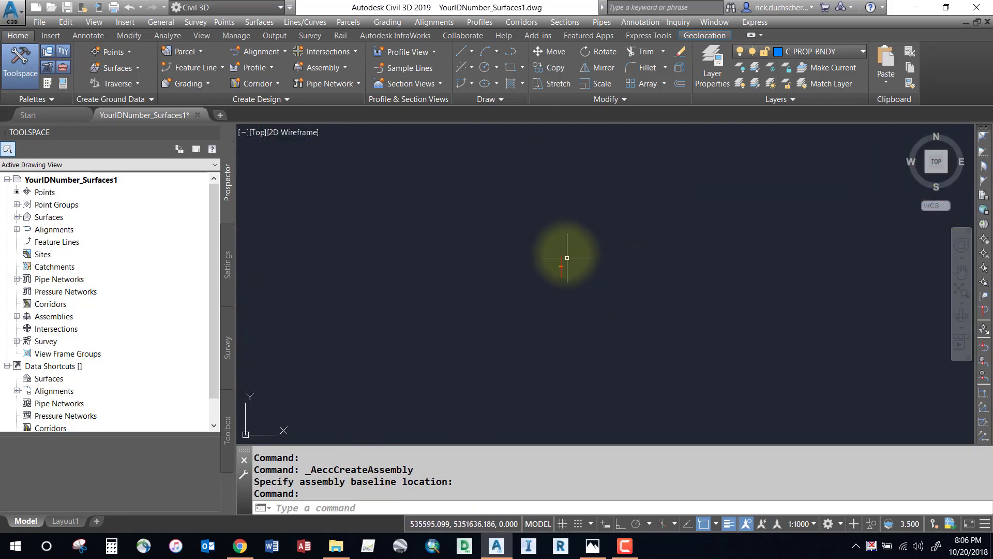
pyautogui.scroll(2, 567, 276)
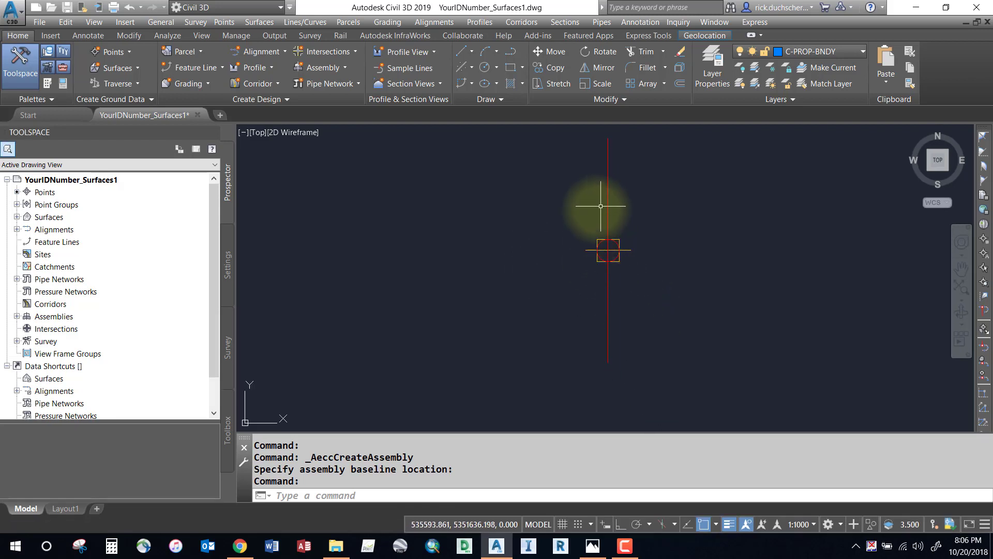
# List the drawing's assemblies, preview Main Assemby and examine its baseline marker in the drawing.
pyautogui.click(18, 316)
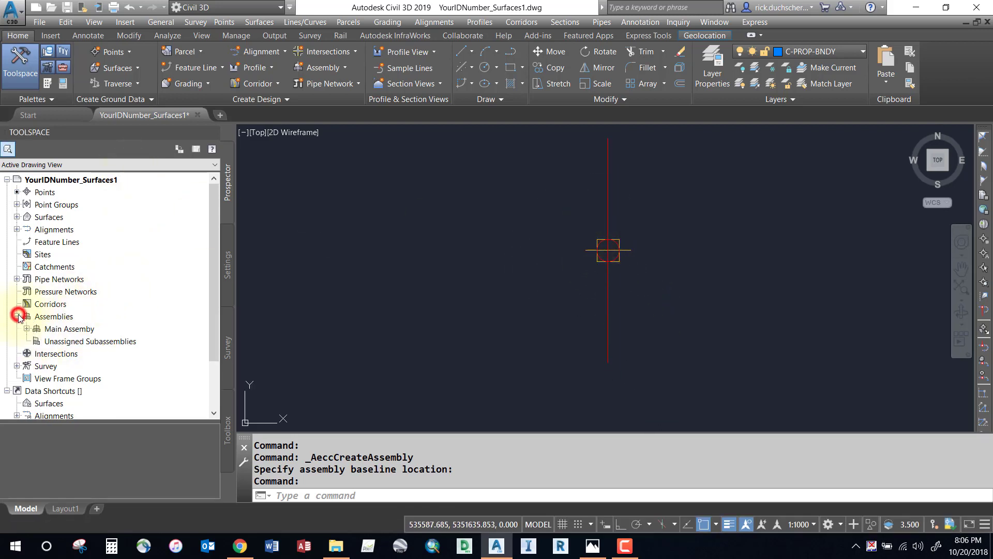
pyautogui.click(51, 332)
pyautogui.scroll(-3, 655, 292)
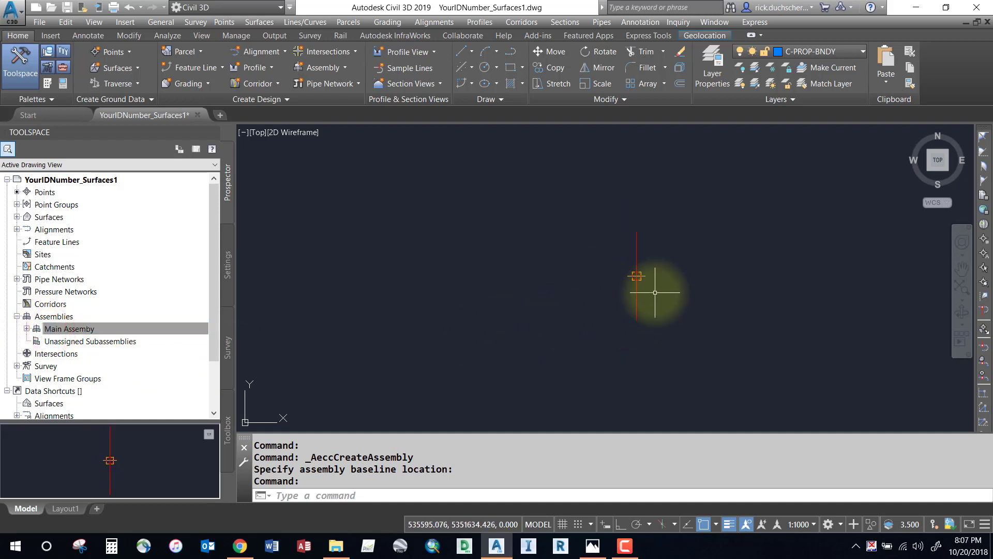
pyautogui.scroll(2, 646, 293)
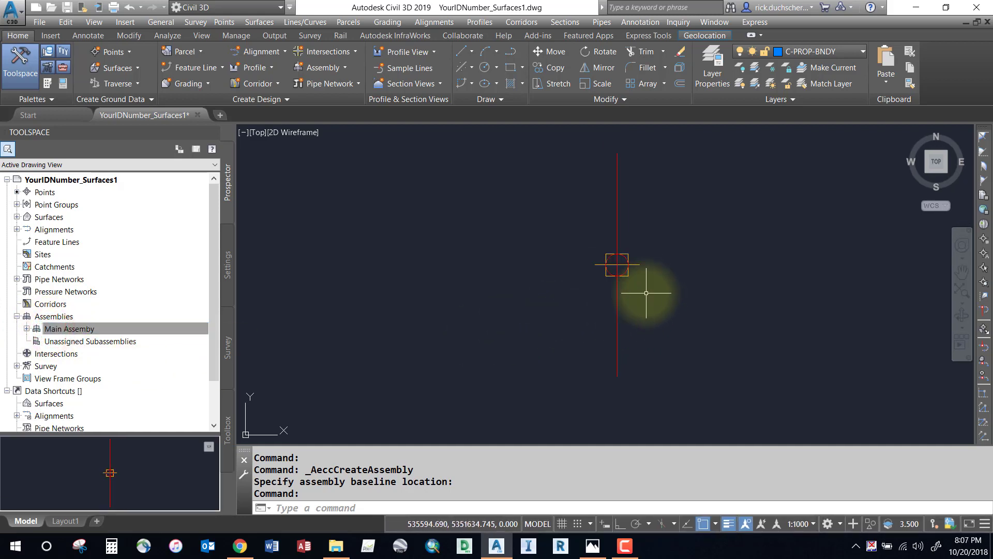
pyautogui.scroll(2, 626, 293)
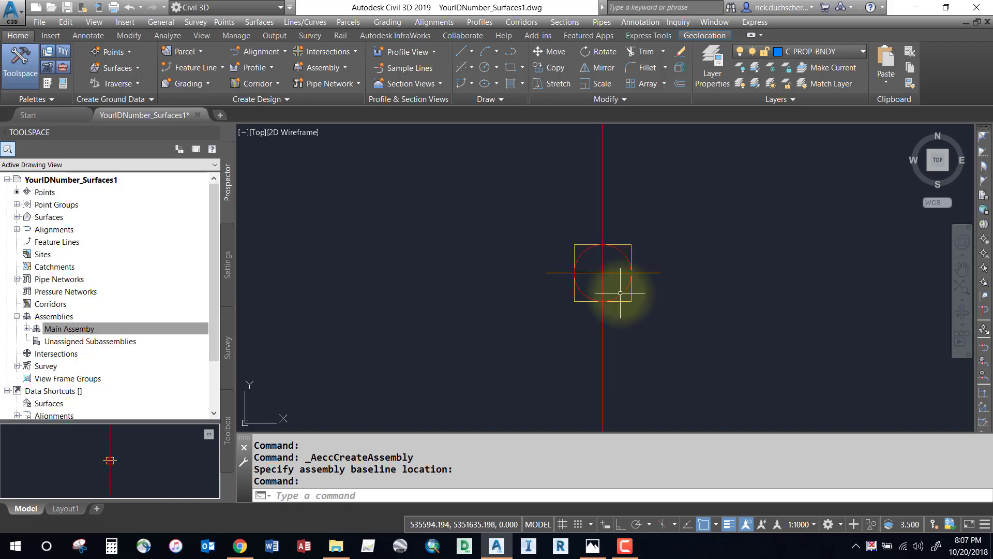
pyautogui.scroll(3, 620, 292)
pyautogui.scroll(-6, 620, 292)
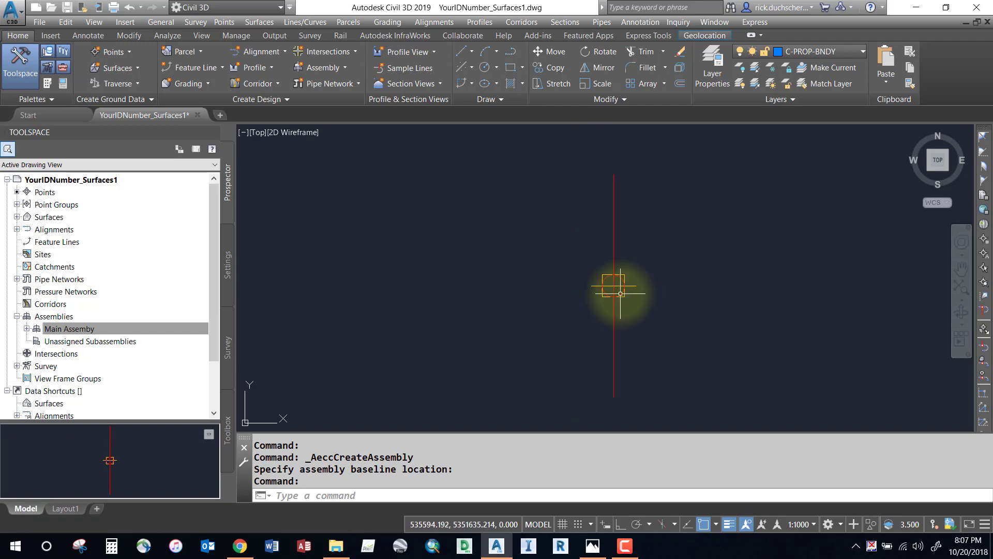
# Switch to Photos to examine the centerline and travel lanes in the proposed typical cross section, and return to Civil 3D.
pyautogui.click(593, 545)
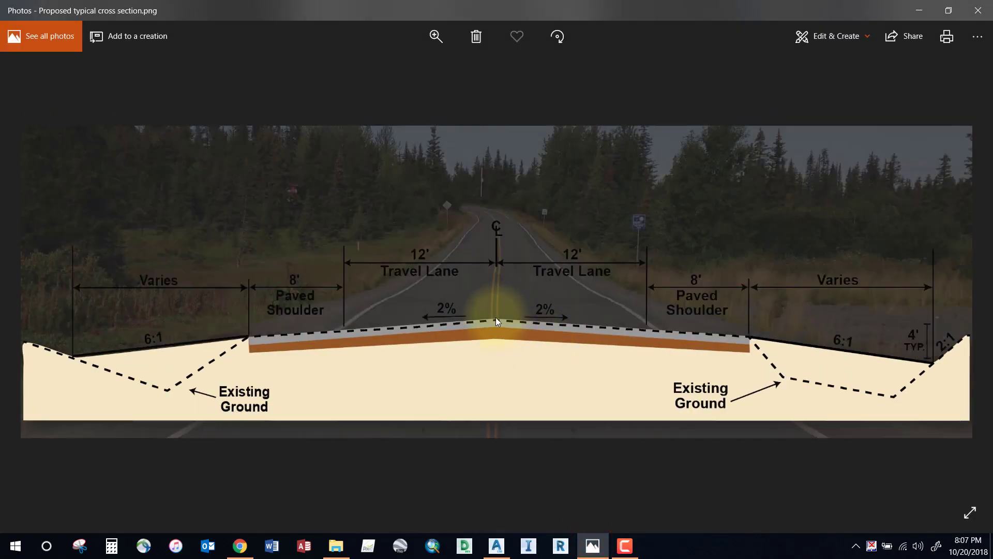
pyautogui.doubleClick(496, 318)
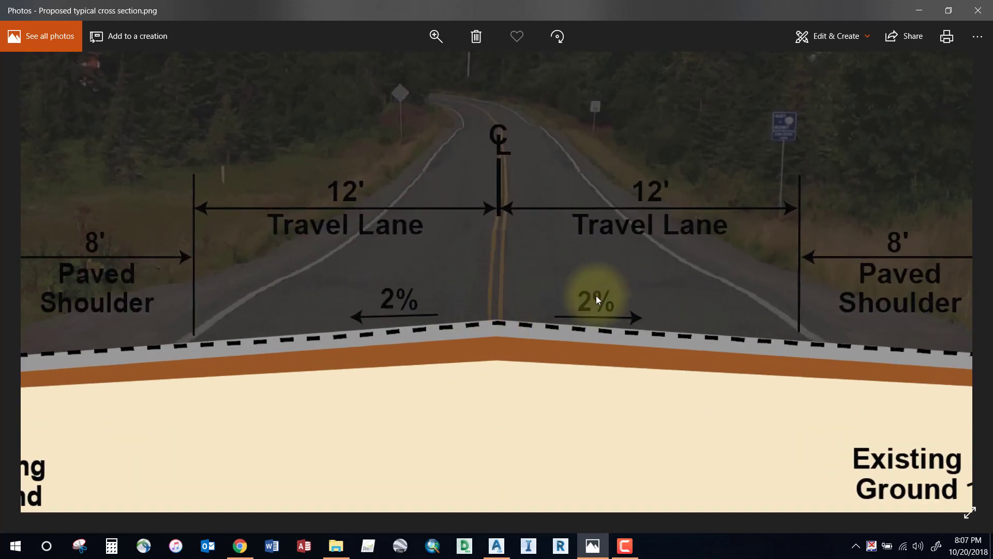
pyautogui.click(919, 10)
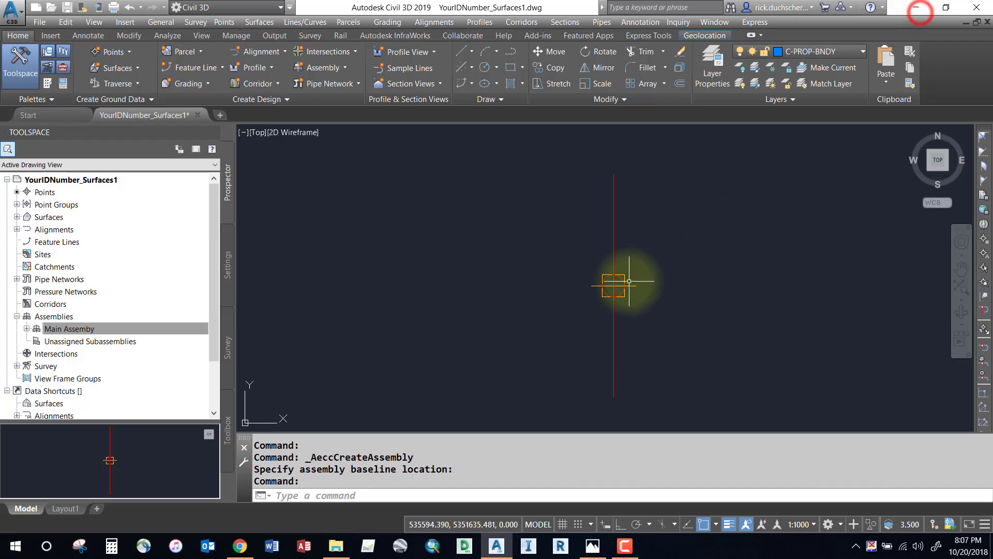
pyautogui.scroll(-6, 598, 284)
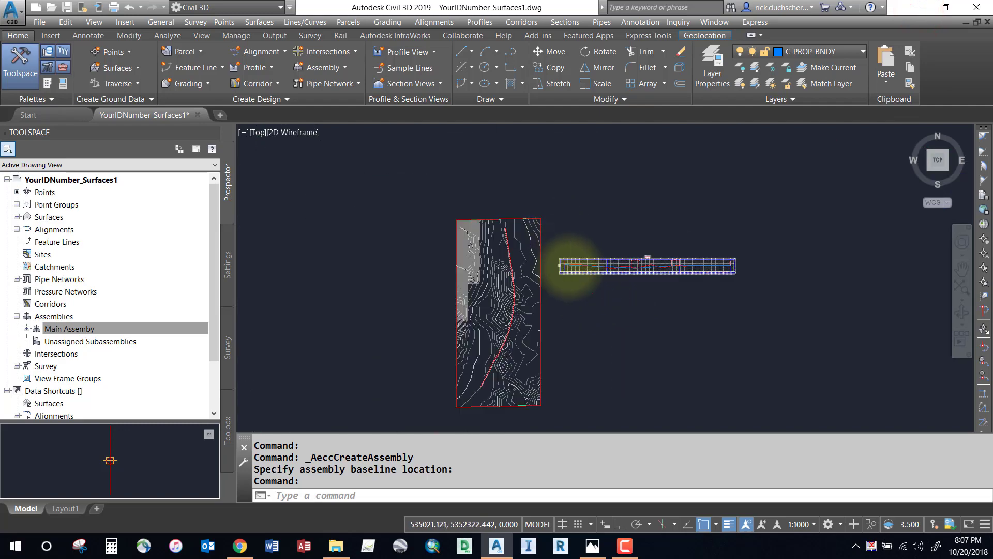
pyautogui.scroll(5, 571, 265)
pyautogui.scroll(-5, 545, 247)
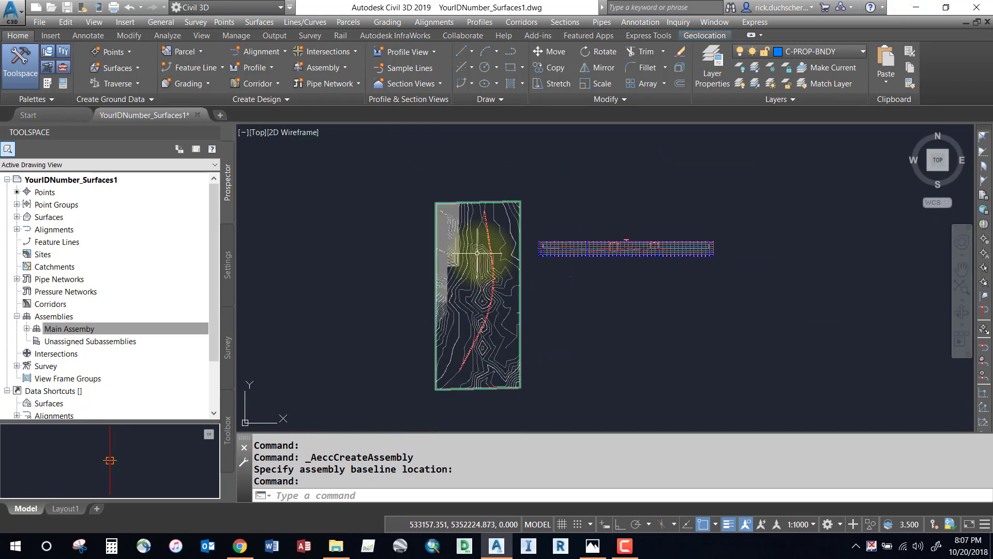
pyautogui.scroll(5, 477, 254)
pyautogui.scroll(-7, 461, 246)
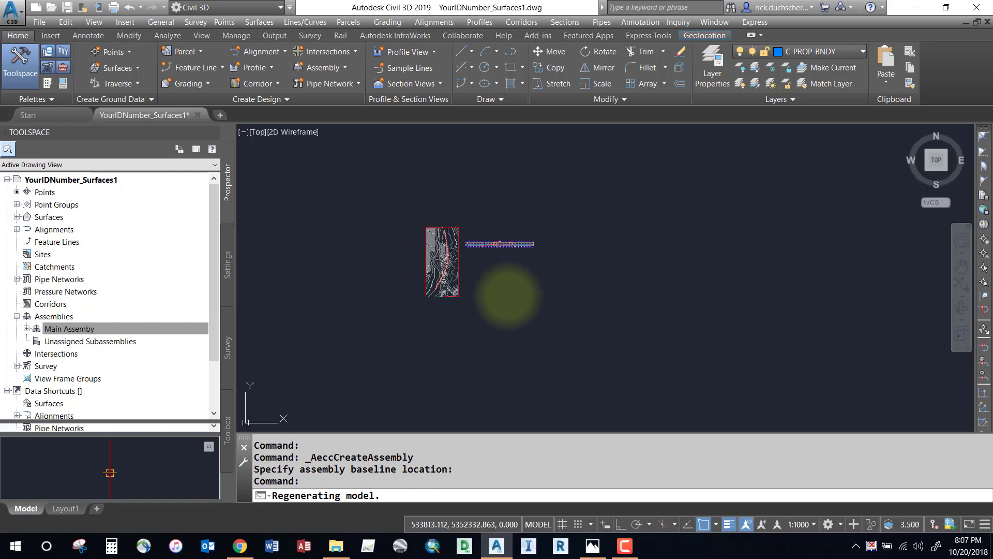
pyautogui.scroll(8, 466, 288)
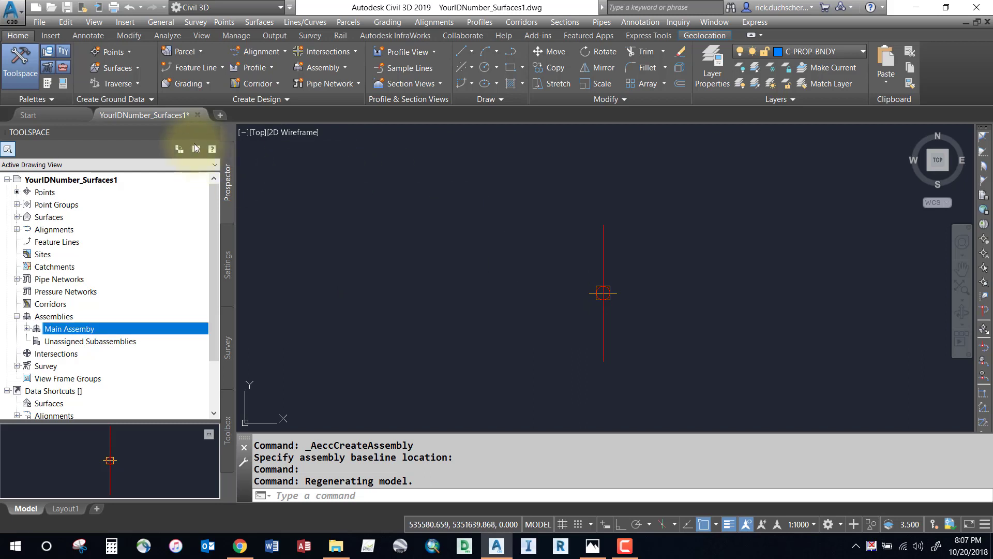
# Show the tool palettes with the Civil Metric Subassemblies set.
pyautogui.click(48, 82)
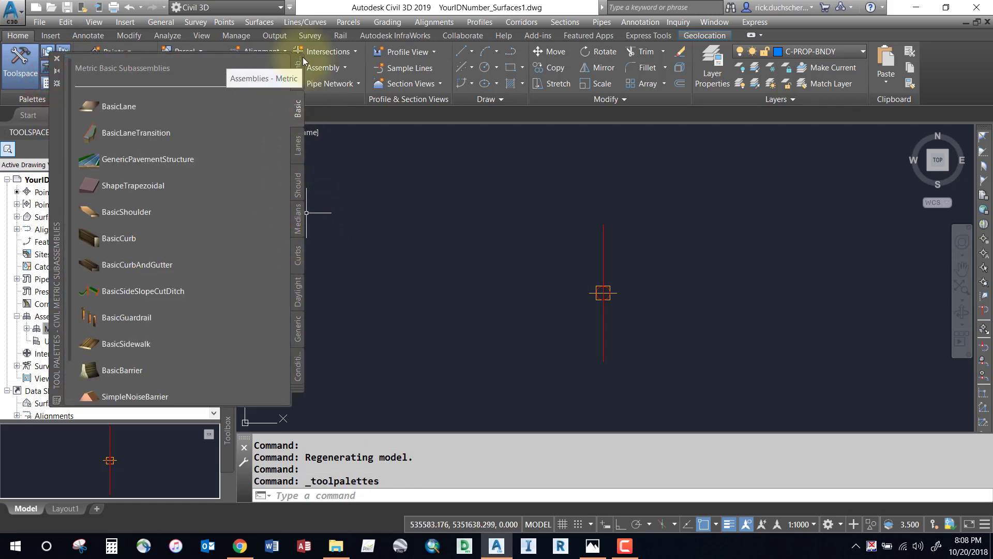
pyautogui.rightClick(52, 145)
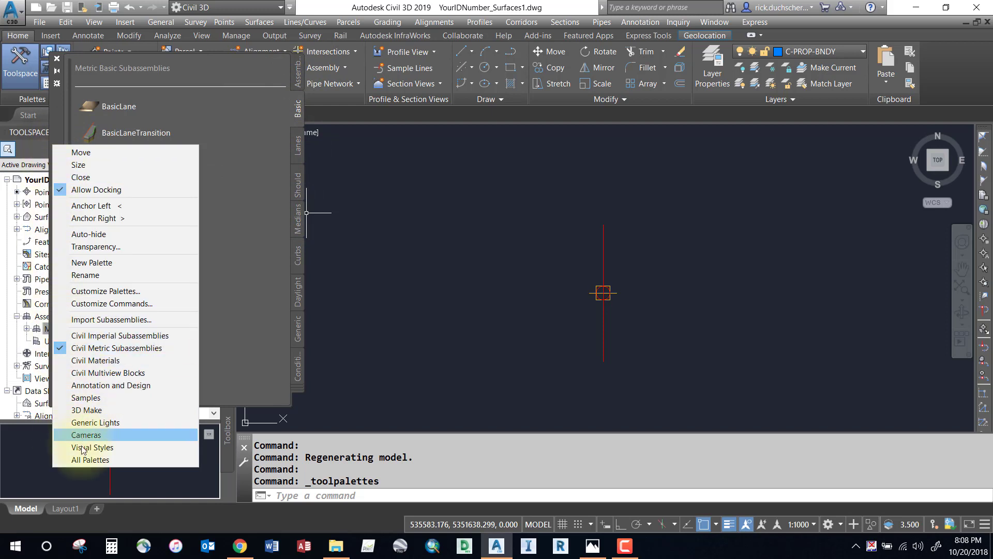
pyautogui.click(94, 349)
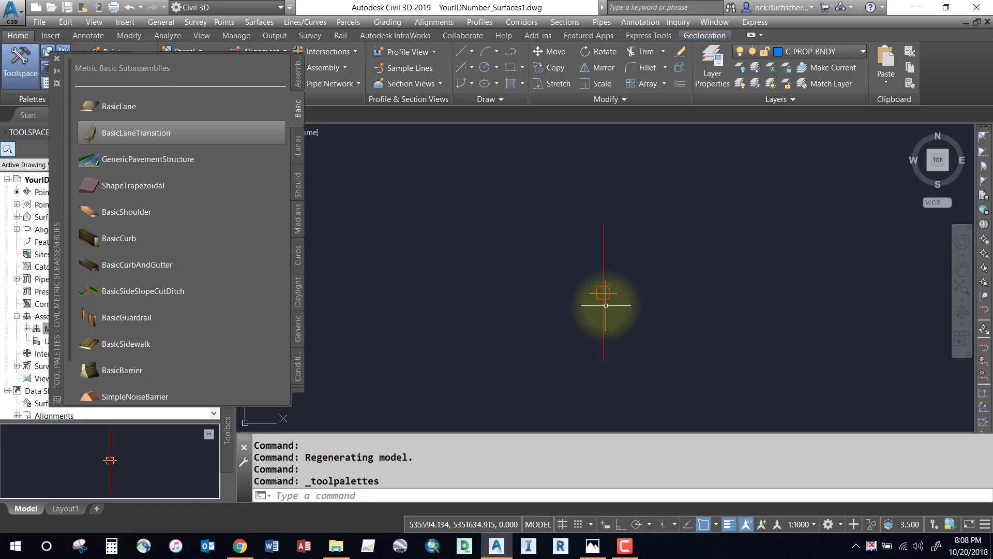
# Add a right-side BasicLane subassembly with a width of 3 m to the Main Assemby baseline.
pyautogui.scroll(3, 606, 303)
pyautogui.scroll(-2, 604, 258)
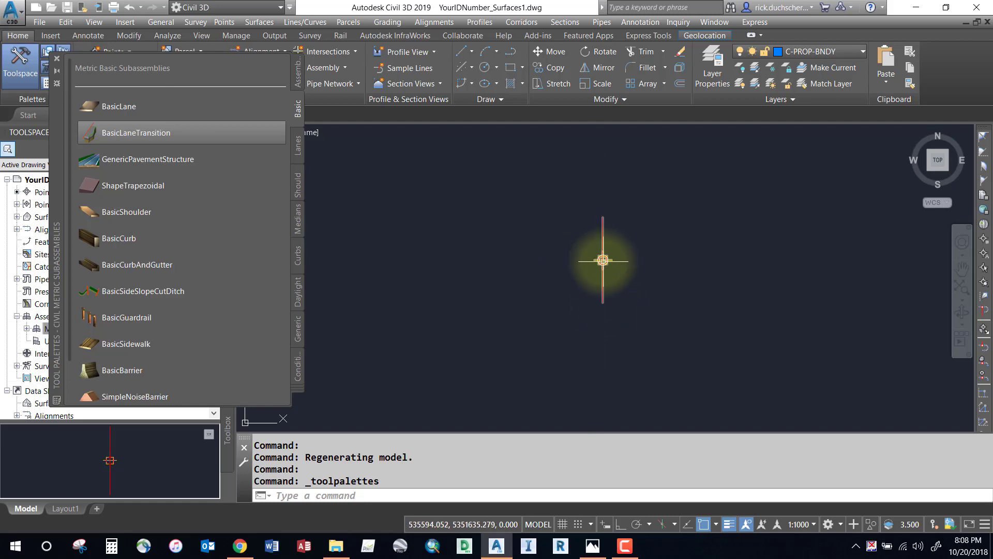
pyautogui.scroll(2, 604, 267)
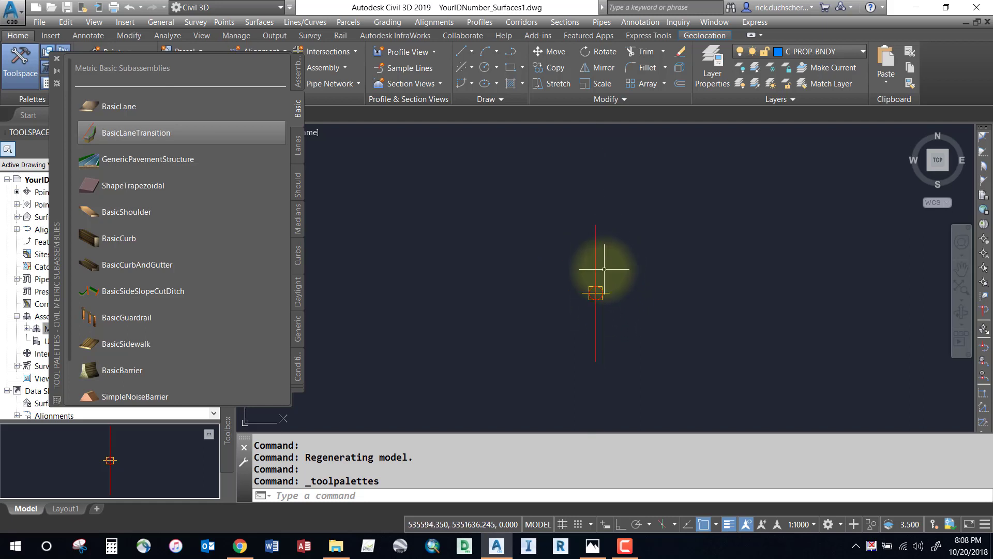
pyautogui.click(116, 106)
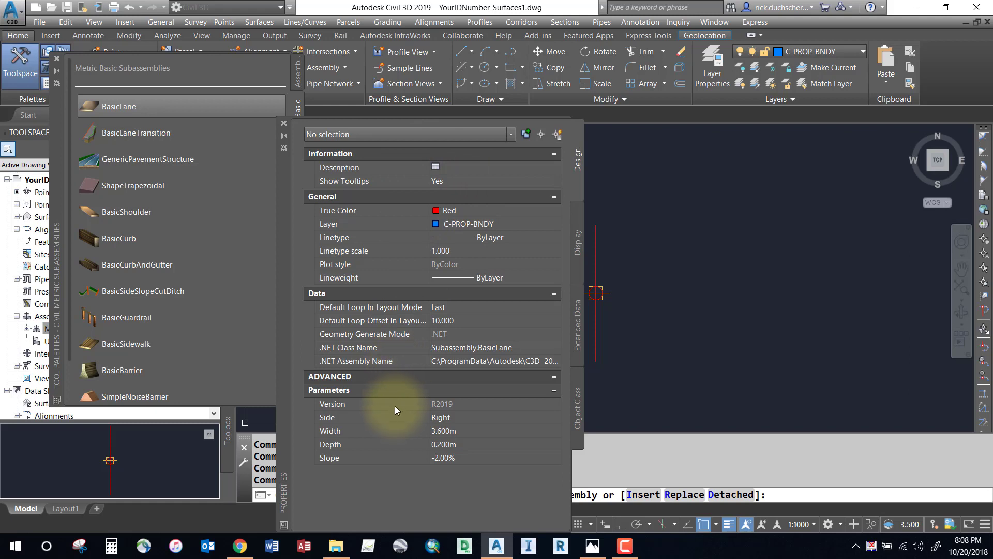
pyautogui.click(441, 419)
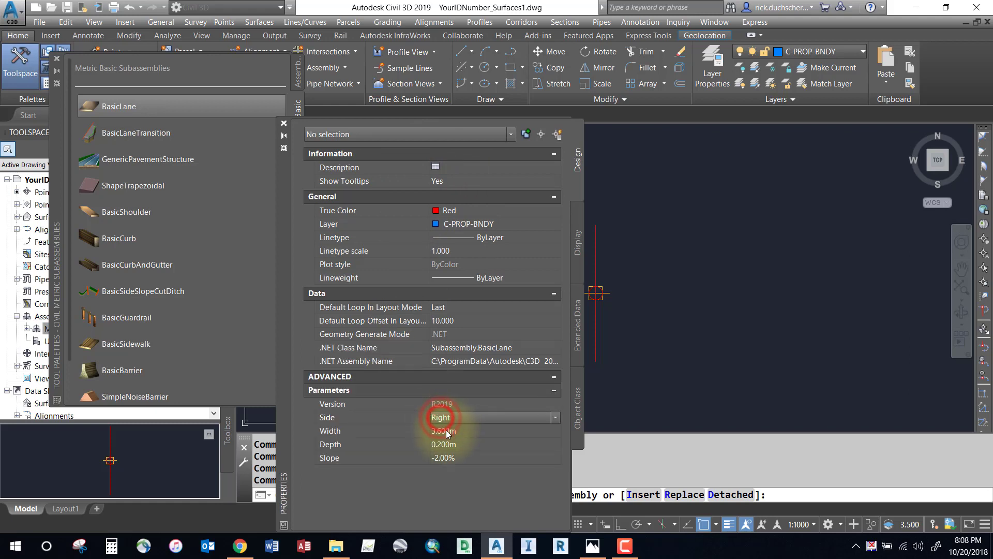
pyautogui.click(445, 430)
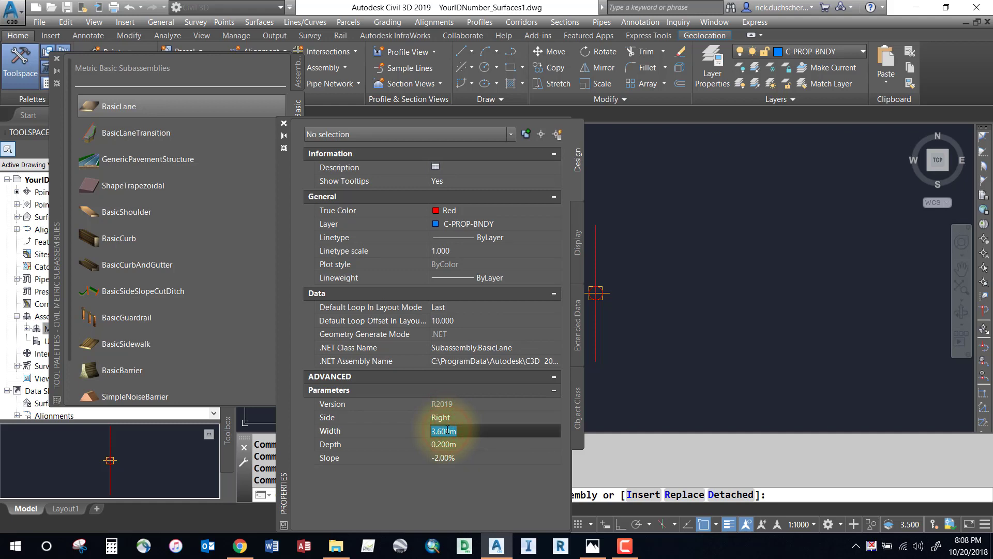
pyautogui.write('3')
pyautogui.click(464, 446)
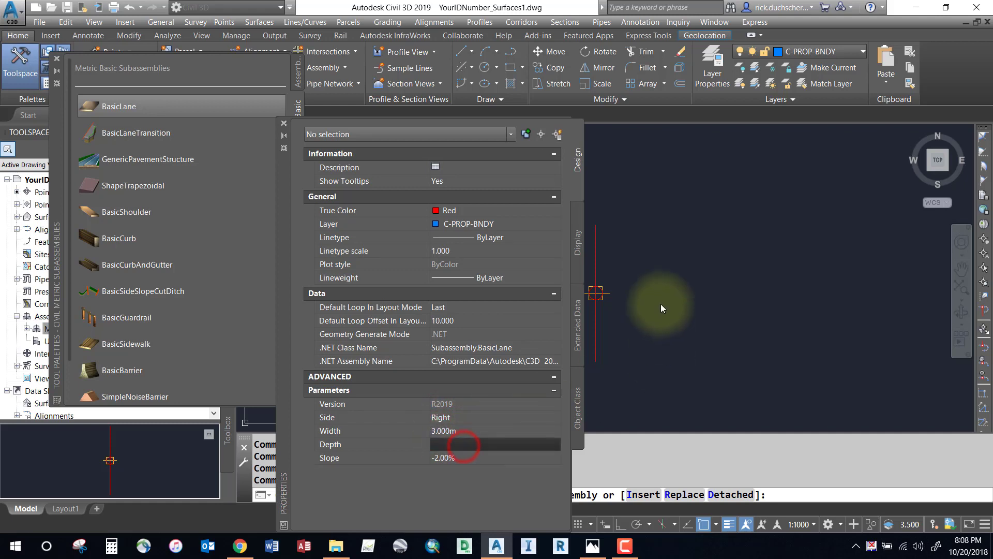
pyautogui.moveTo(628, 303); pyautogui.dragTo(754, 282, button='middle')
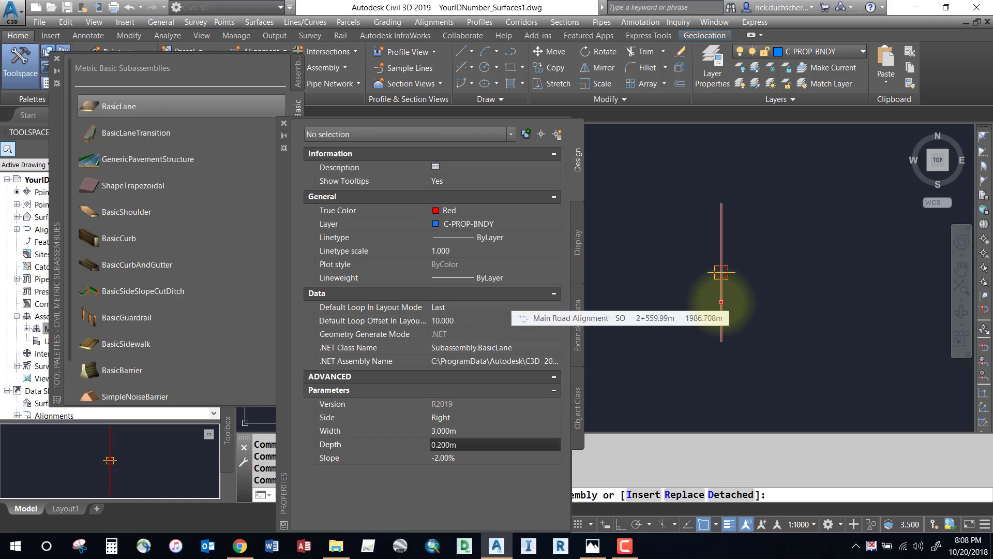
pyautogui.click(722, 303)
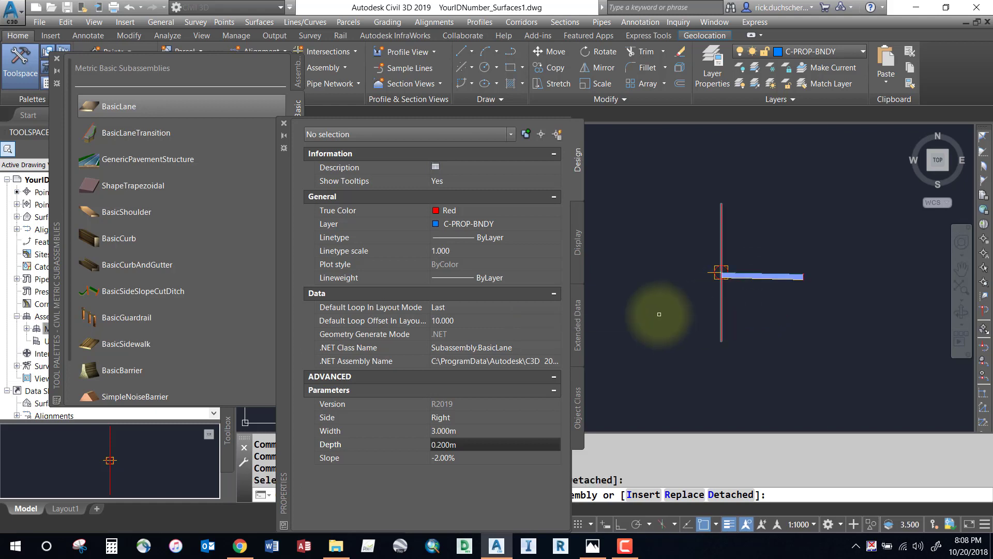
# Add a matching BasicLane subassembly on the left side of the Main Assemby baseline and finish the command.
pyautogui.click(511, 417)
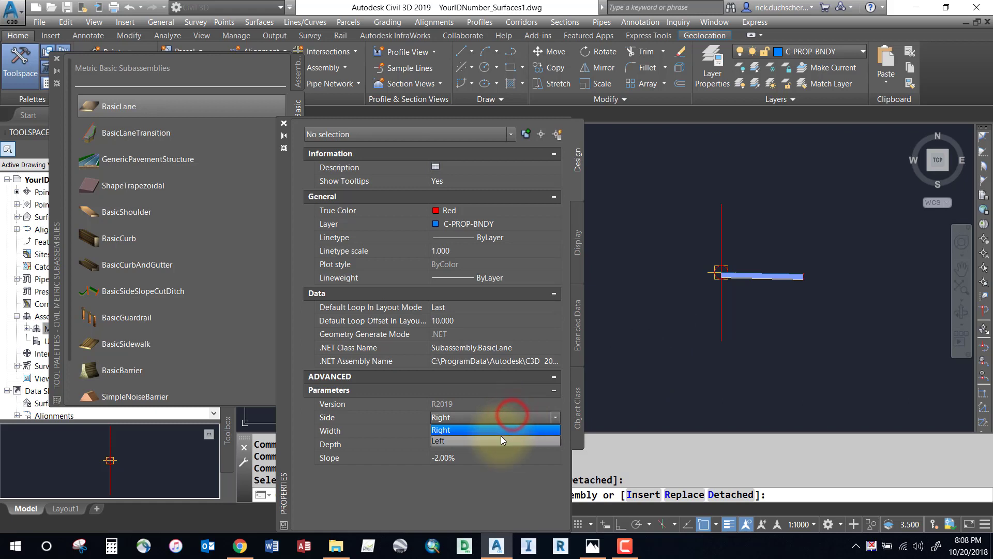
pyautogui.click(500, 439)
pyautogui.click(721, 298)
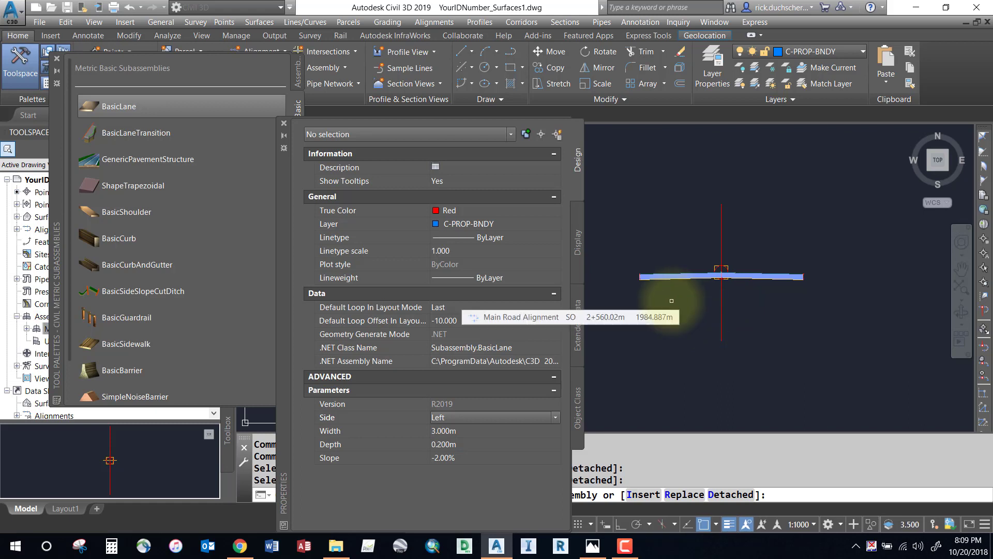
pyautogui.press('Return')
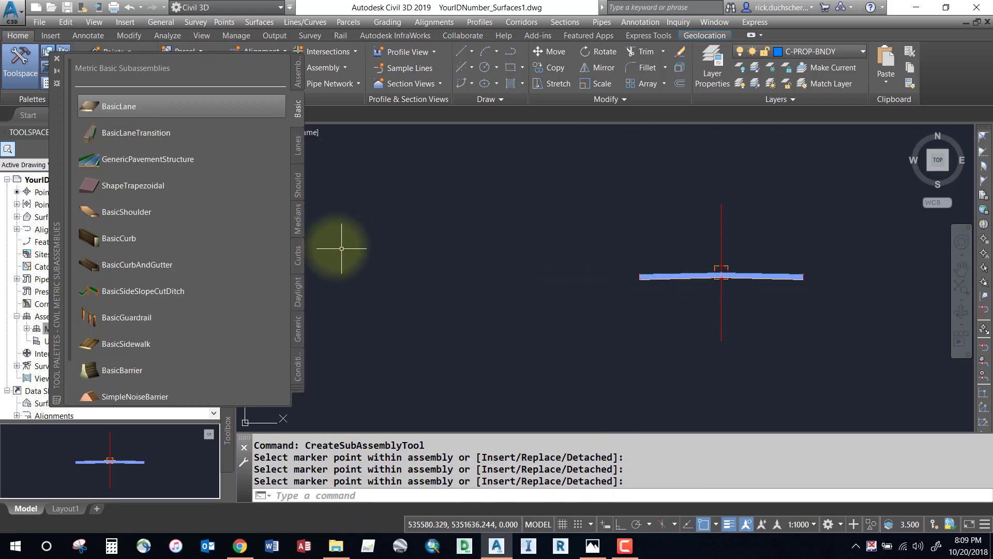
# Attach a left-side BasicShoulder subassembly, 0.9 m wide with a -4% slope, to the outer top point of the left lane and finish the command.
pyautogui.click(207, 238)
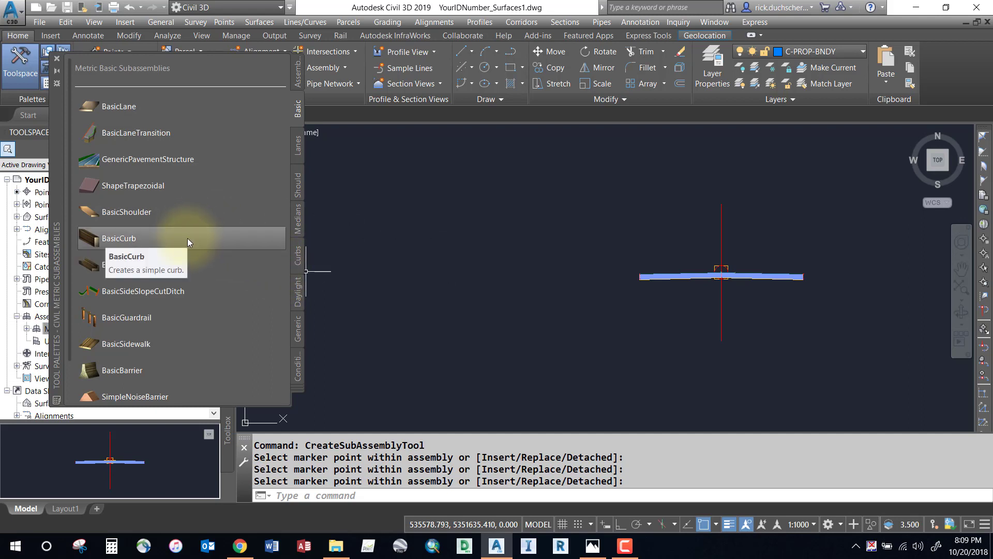
pyautogui.click(120, 215)
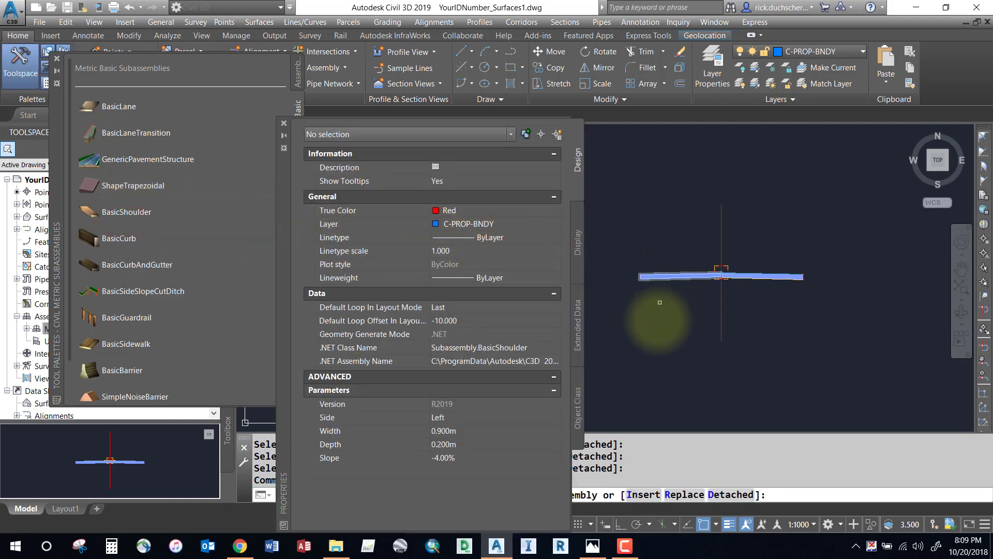
pyautogui.moveTo(668, 309); pyautogui.dragTo(709, 302, button='middle')
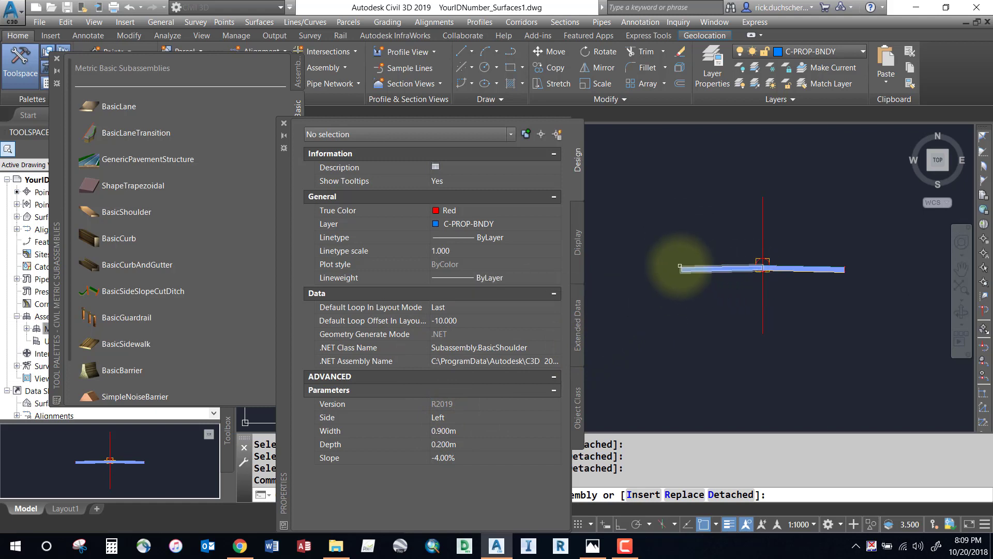
pyautogui.scroll(8, 680, 266)
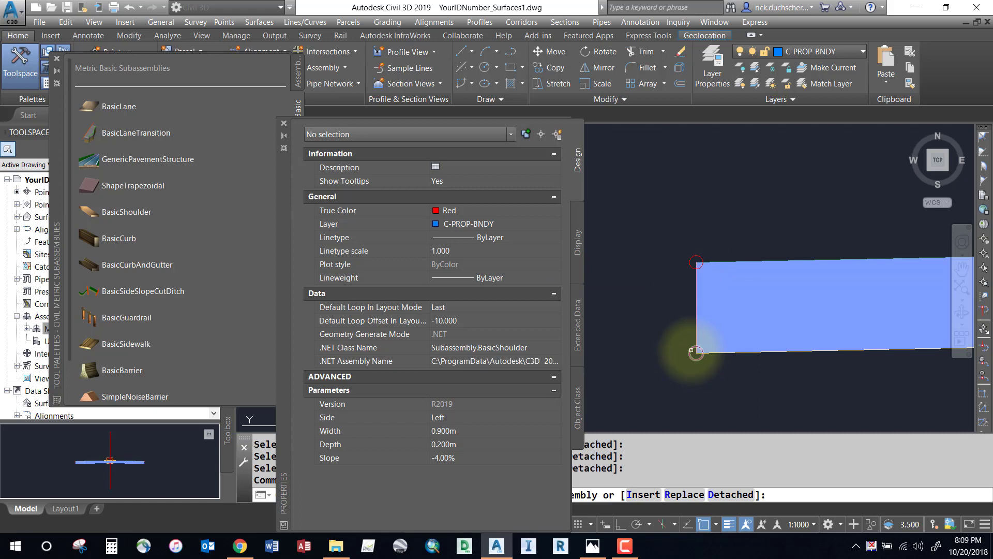
pyautogui.click(694, 257)
pyautogui.scroll(-6, 694, 257)
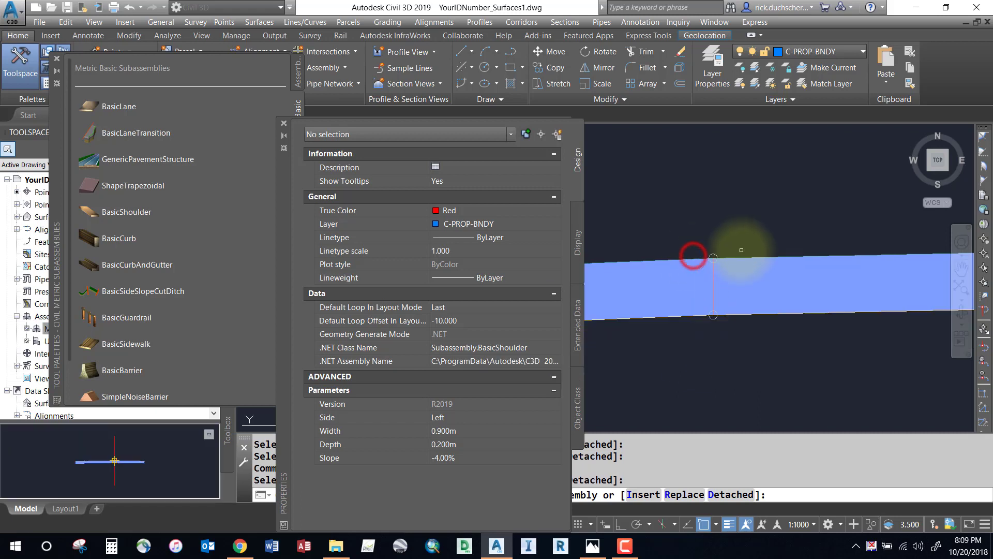
pyautogui.moveTo(766, 326); pyautogui.dragTo(688, 310, button='middle')
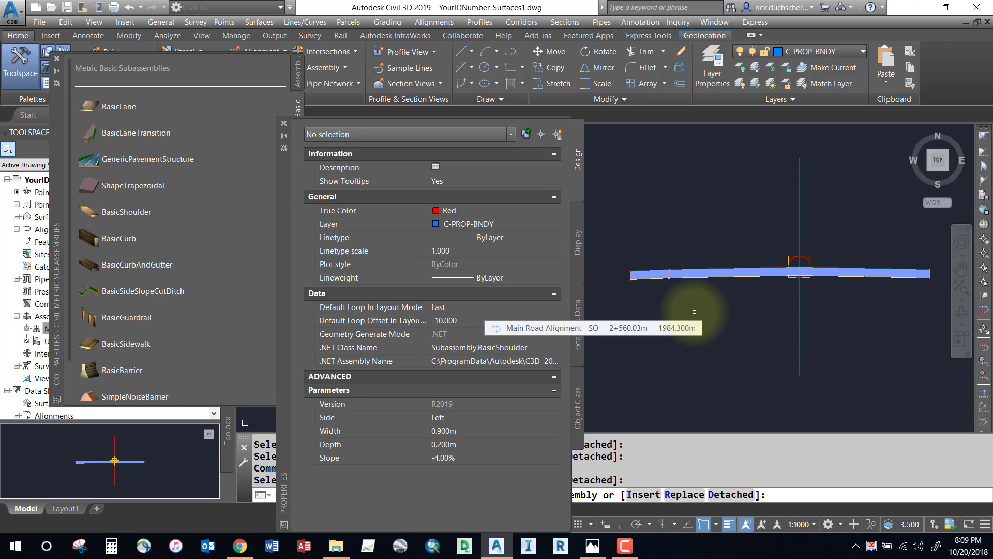
pyautogui.press('Escape')
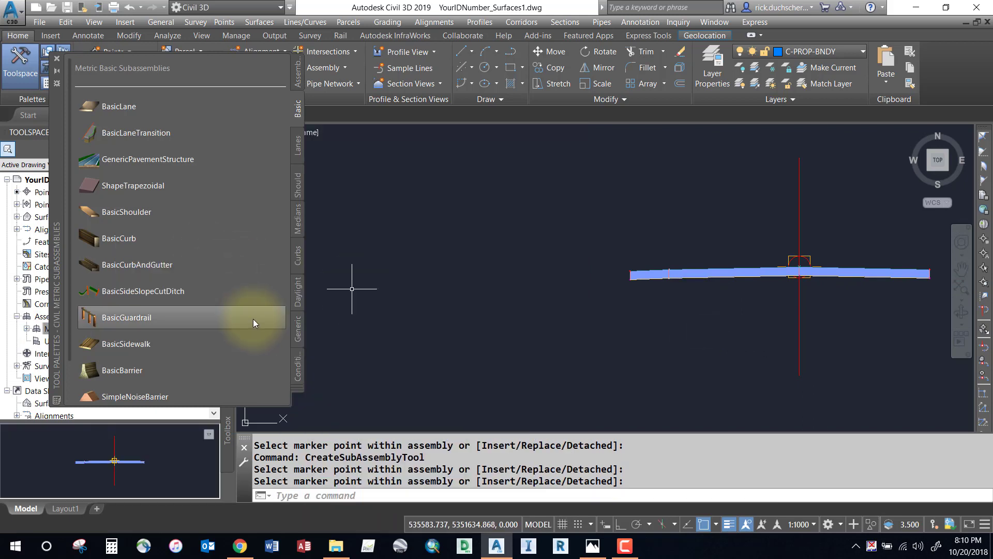
# Switch to Photos to examine the side slopes in the typical cross section, then return to Civil 3D and browse the daylight and basic subassemblies.
pyautogui.click(594, 544)
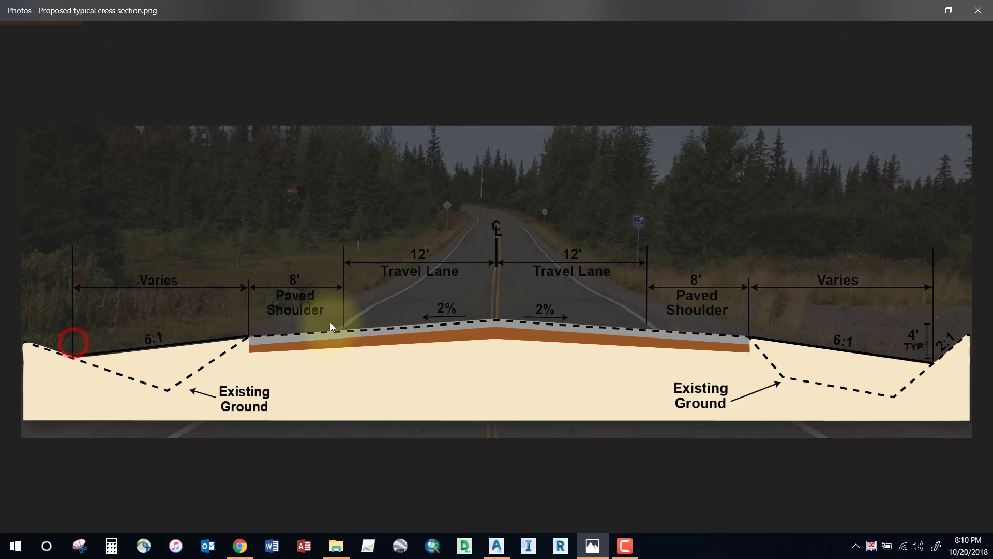
pyautogui.click(919, 10)
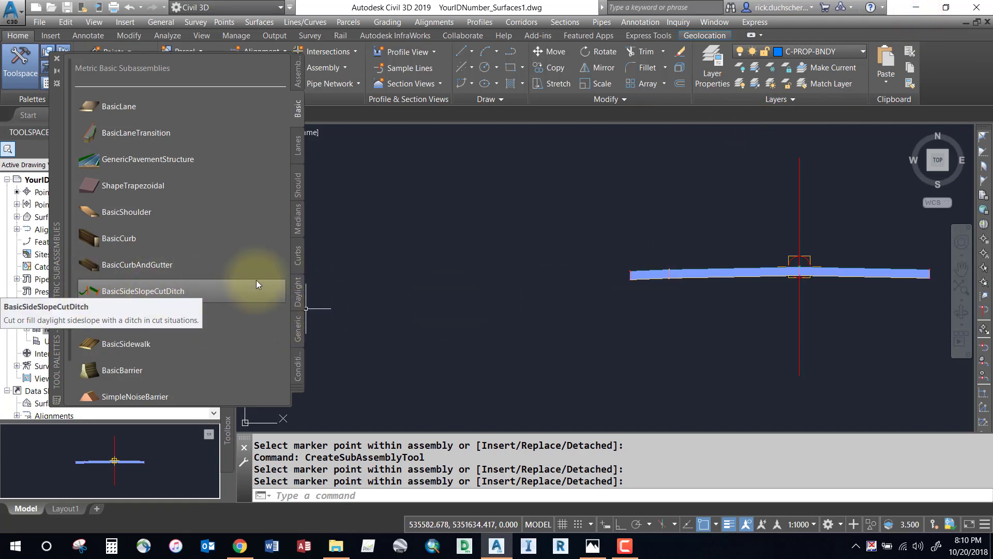
pyautogui.click(296, 292)
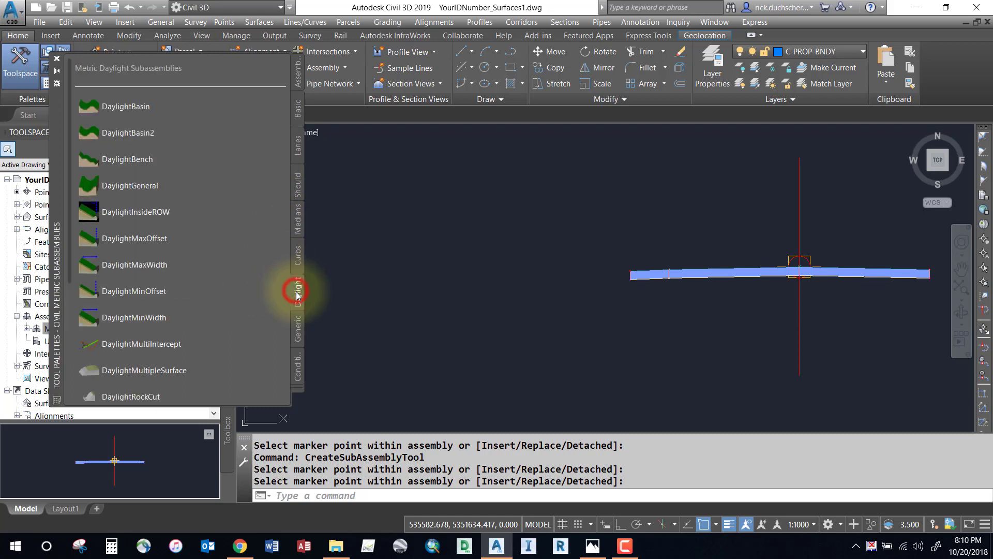
pyautogui.click(297, 110)
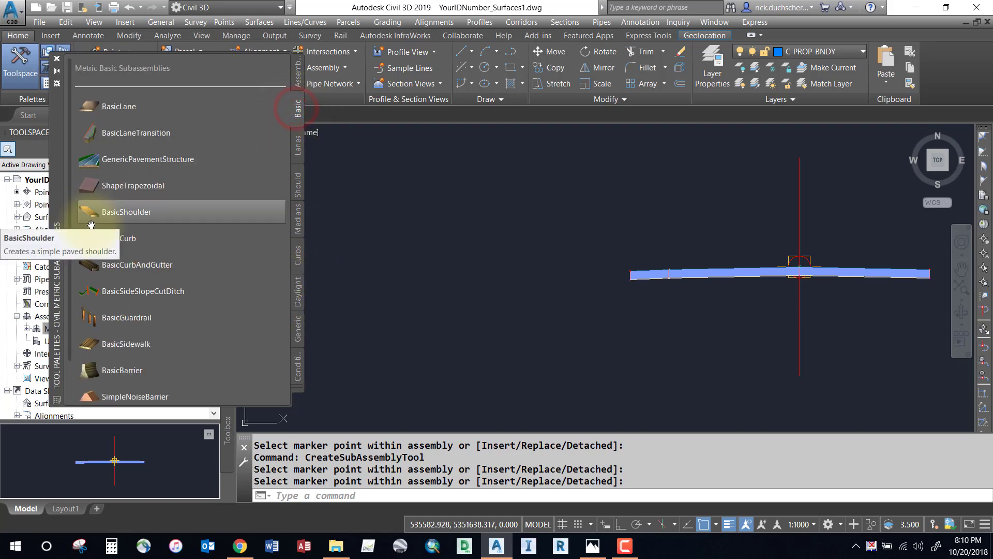
# Review the BasicSideSlopeCutDitch parameters and read its help page on the cut and fill conditions, then close the help.
pyautogui.click(128, 294)
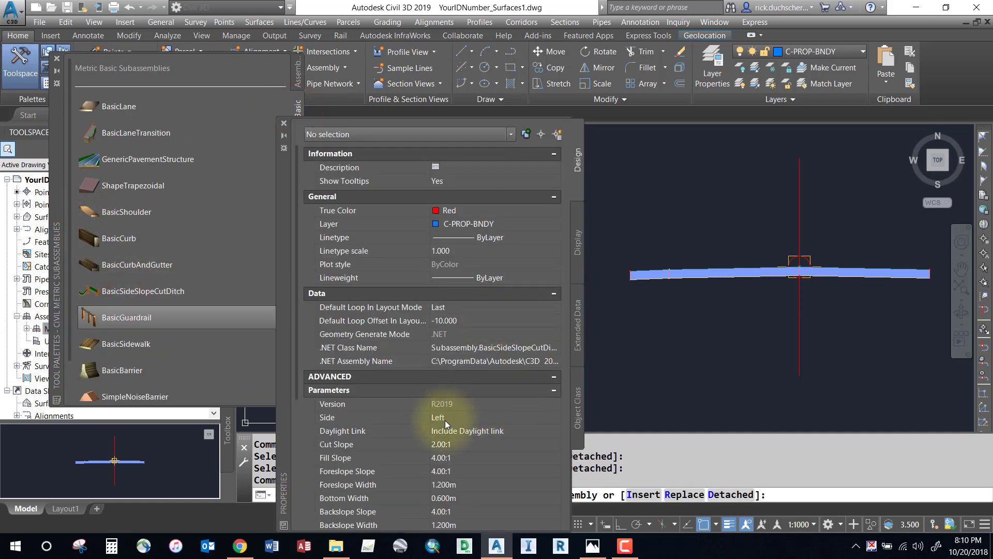
pyautogui.scroll(-2, 449, 433)
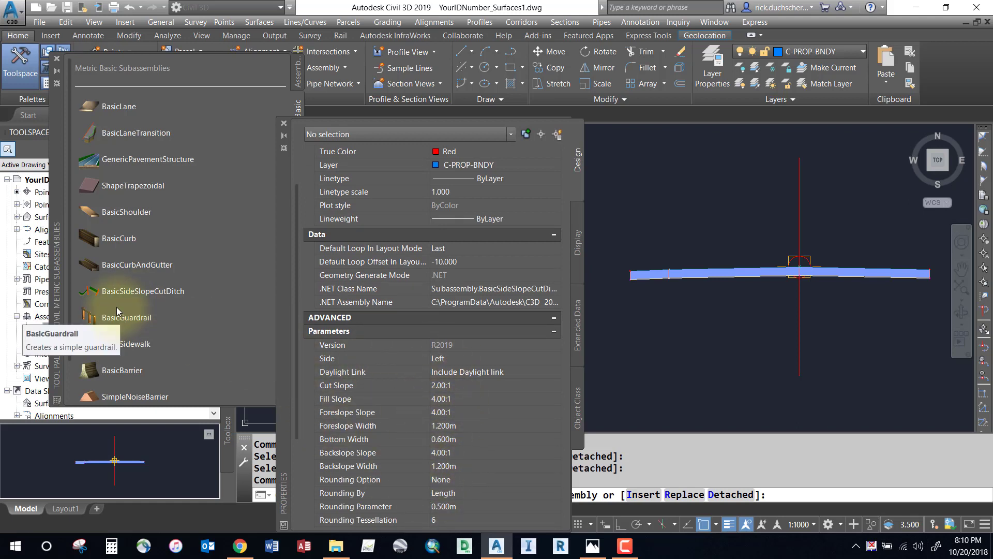
pyautogui.rightClick(125, 290)
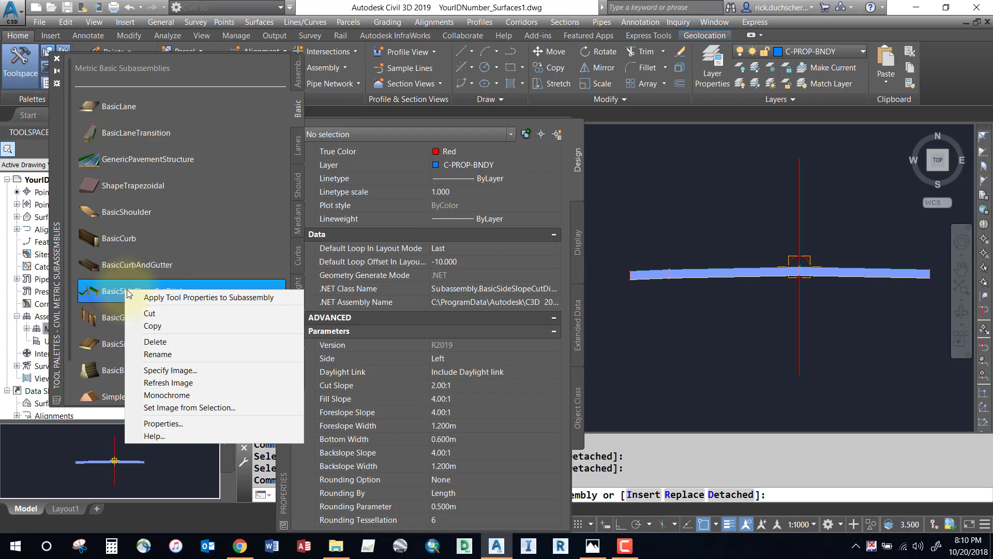
pyautogui.click(145, 437)
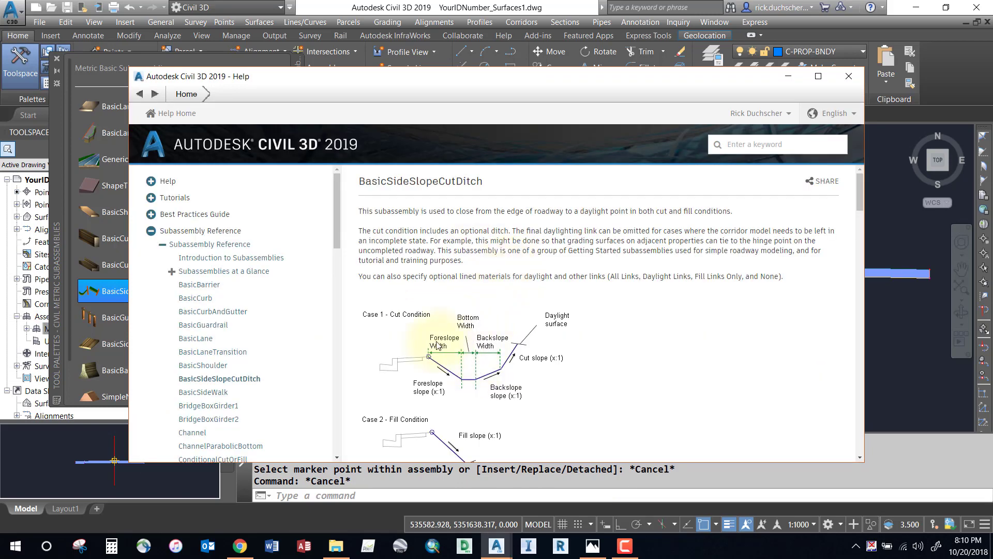
pyautogui.moveTo(358, 290); pyautogui.dragTo(584, 372)
pyautogui.click(655, 282)
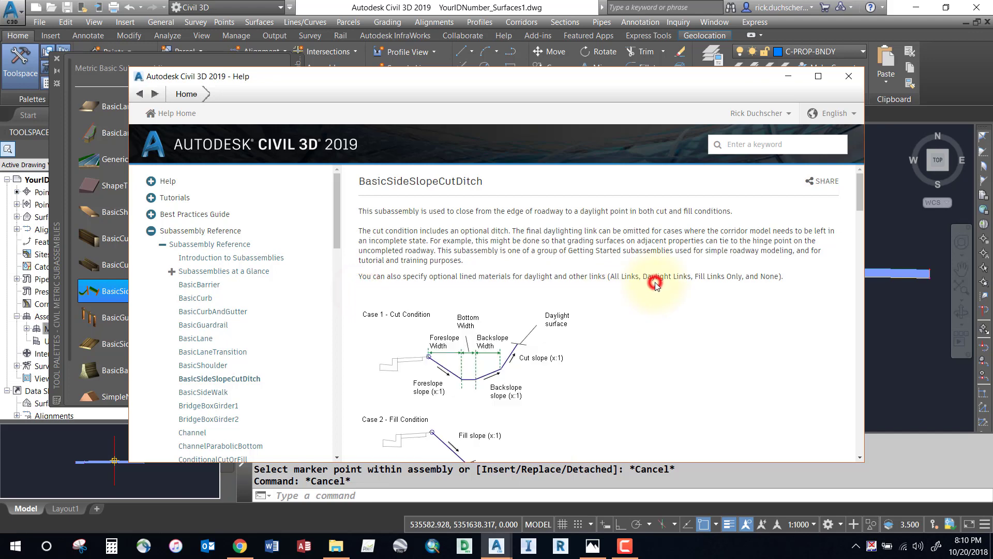
pyautogui.click(848, 76)
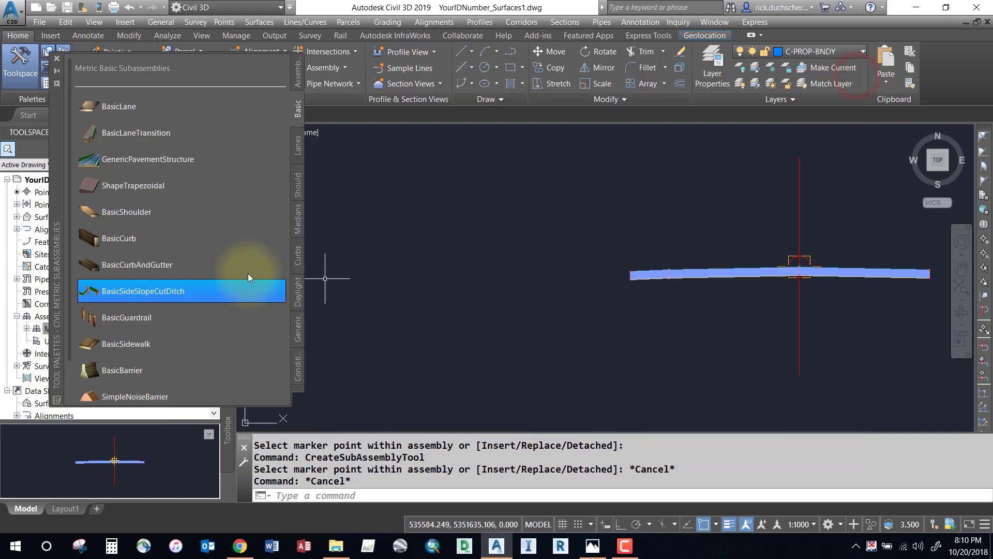
# Attach a left-side BasicSideSlopeCutDitch subassembly with its default slopes to the outer top point of the left shoulder.
pyautogui.click(199, 290)
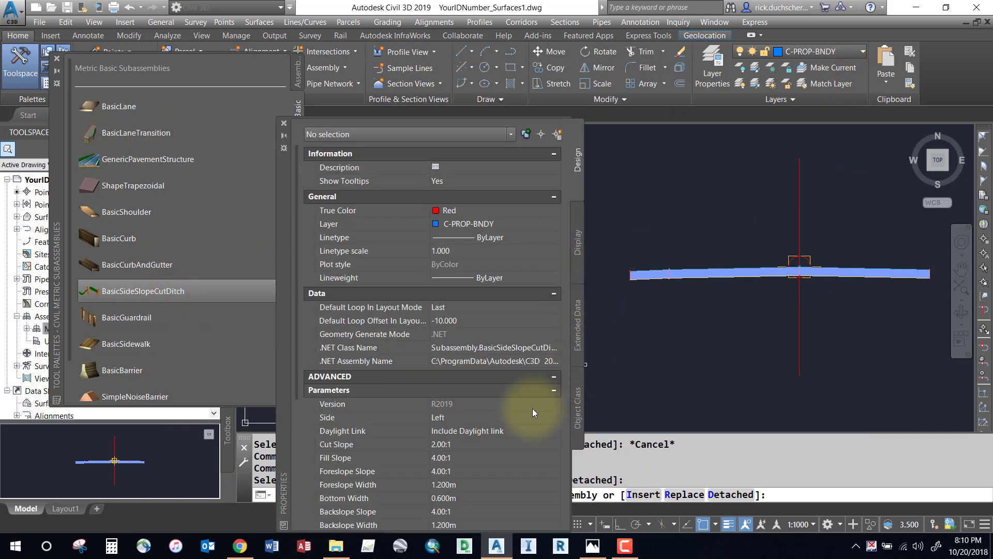
pyautogui.scroll(-5, 458, 446)
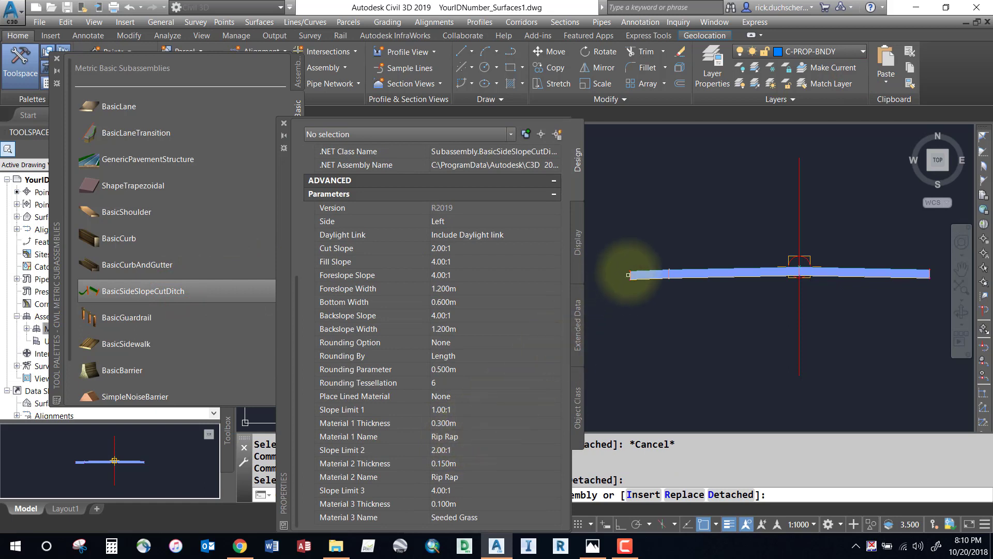
pyautogui.scroll(10, 629, 268)
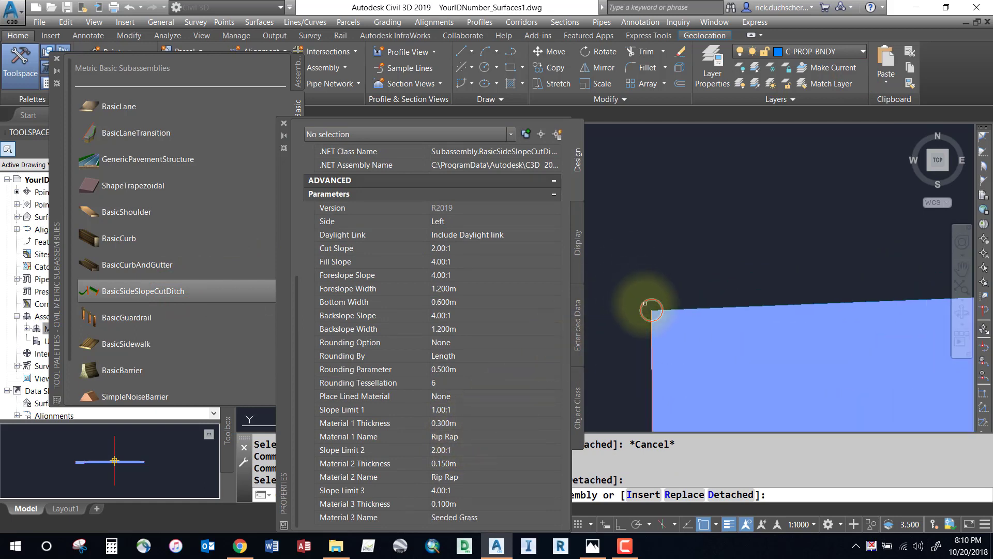
pyautogui.scroll(-8, 662, 290)
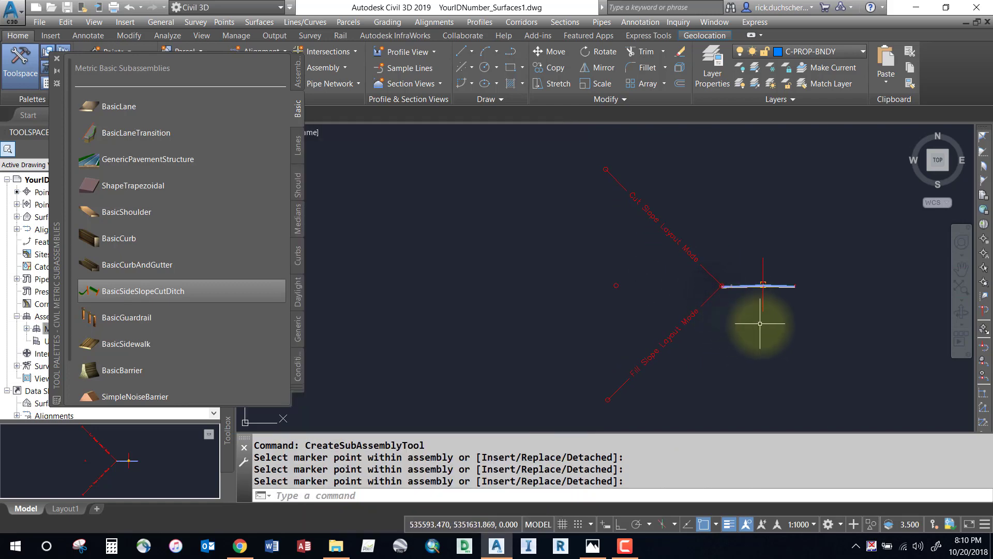
# Delete the right-side BasicLane subassembly from the Main Assemby.
pyautogui.moveTo(726, 327); pyautogui.dragTo(659, 329, button='middle')
pyautogui.scroll(4, 624, 306)
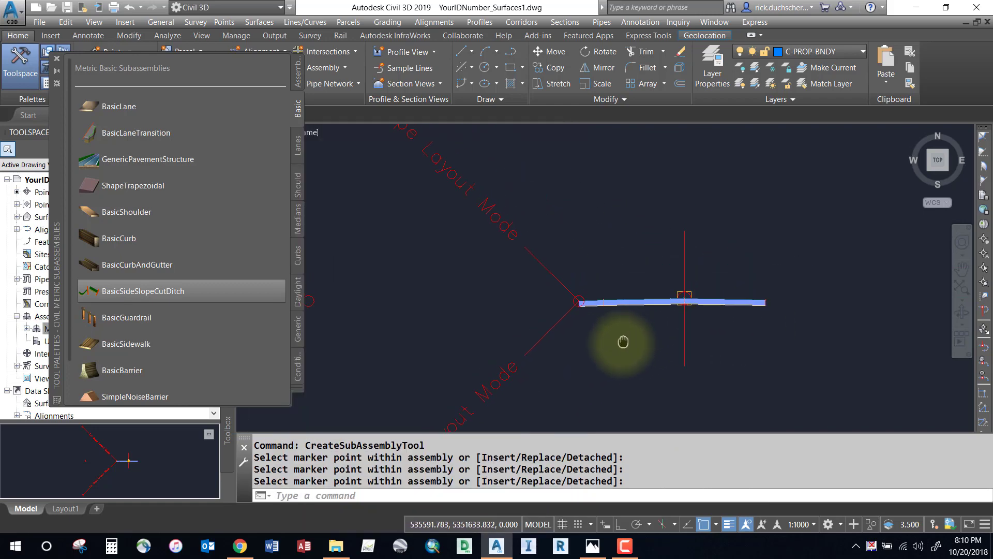
pyautogui.click(797, 344)
pyautogui.click(731, 266)
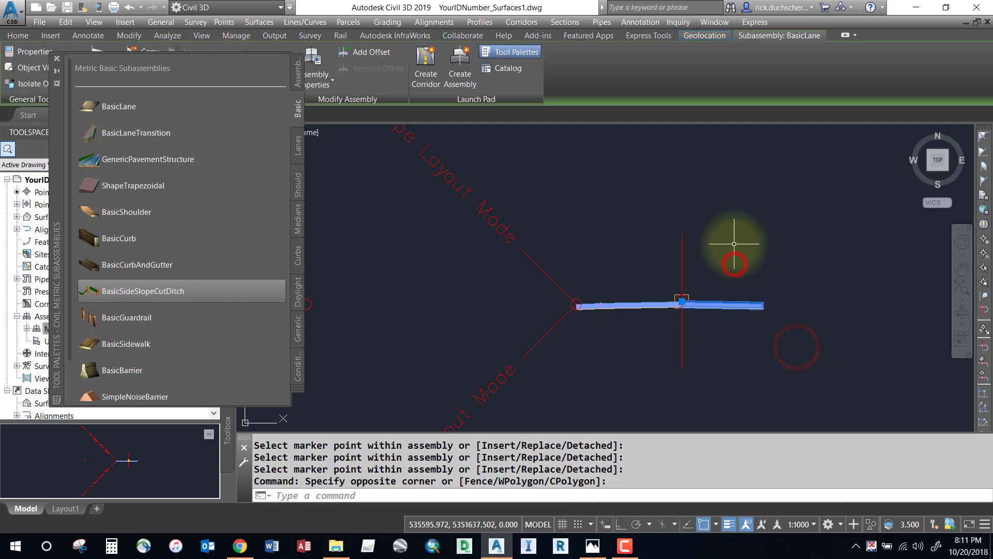
pyautogui.press('Delete')
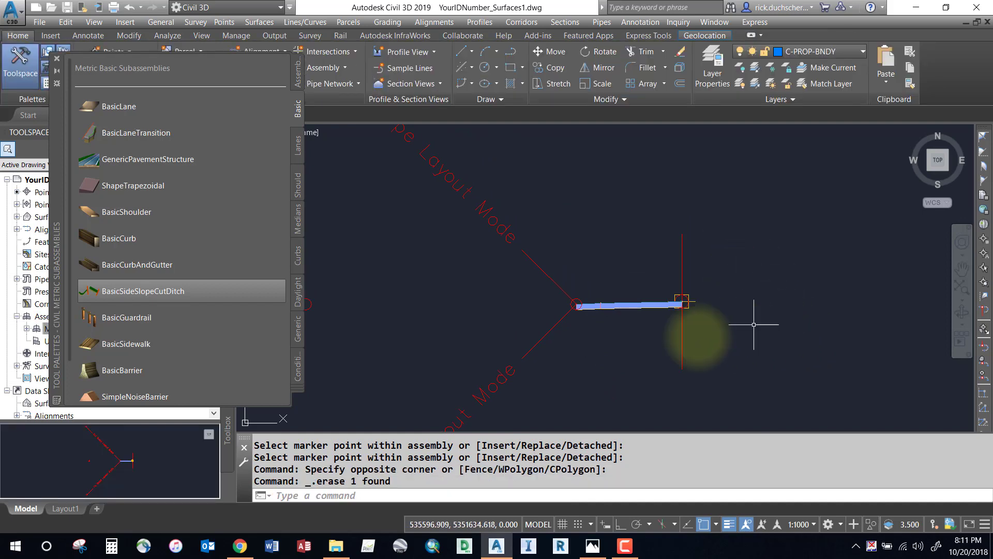
# Mirror the left lane, shoulder and side slope subassemblies to the right side of the assembly baseline and close the tool palettes.
pyautogui.click(640, 349)
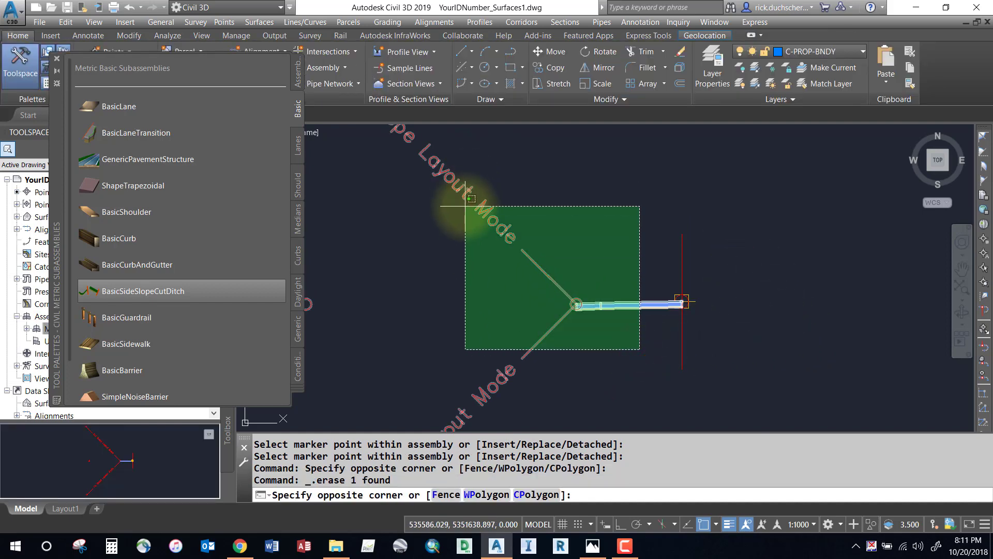
pyautogui.click(466, 206)
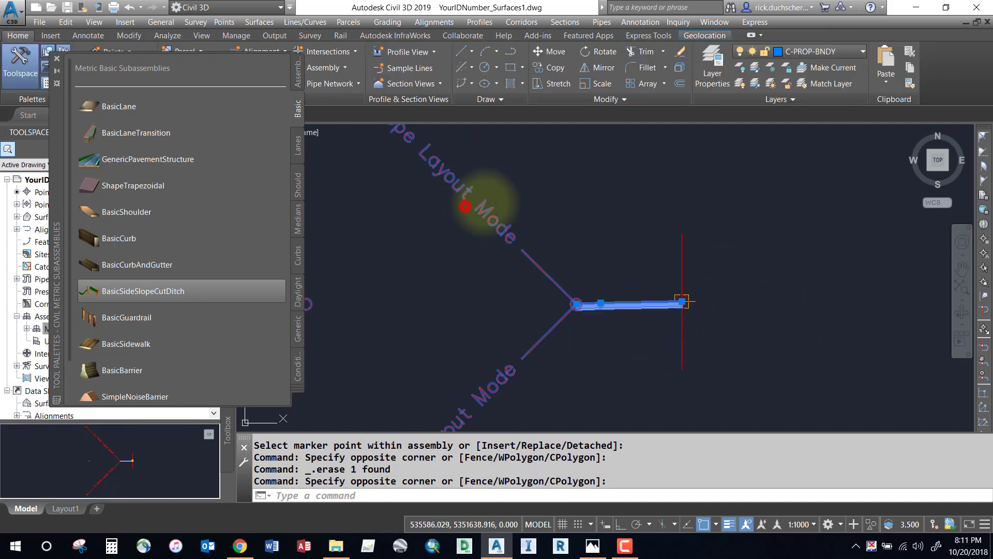
pyautogui.rightClick(675, 250)
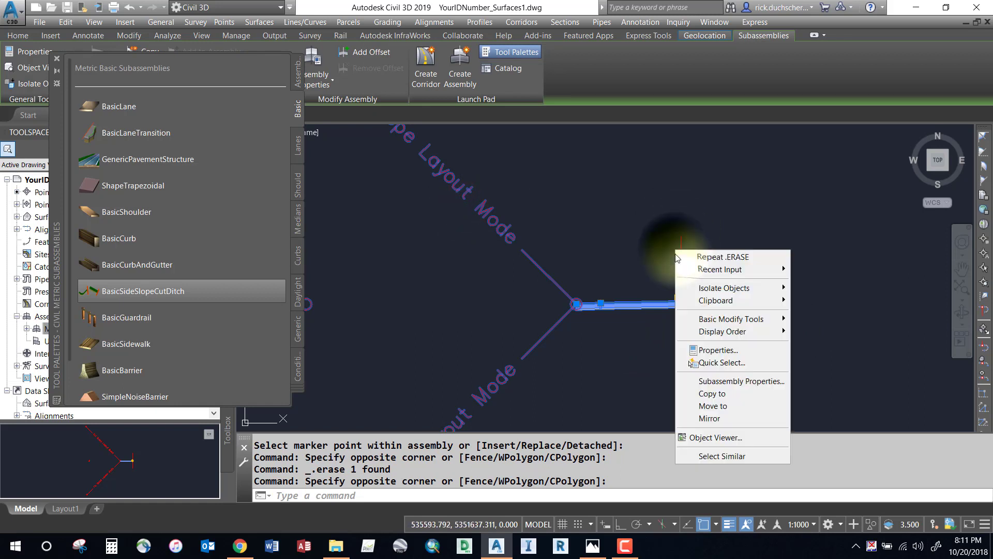
pyautogui.click(716, 420)
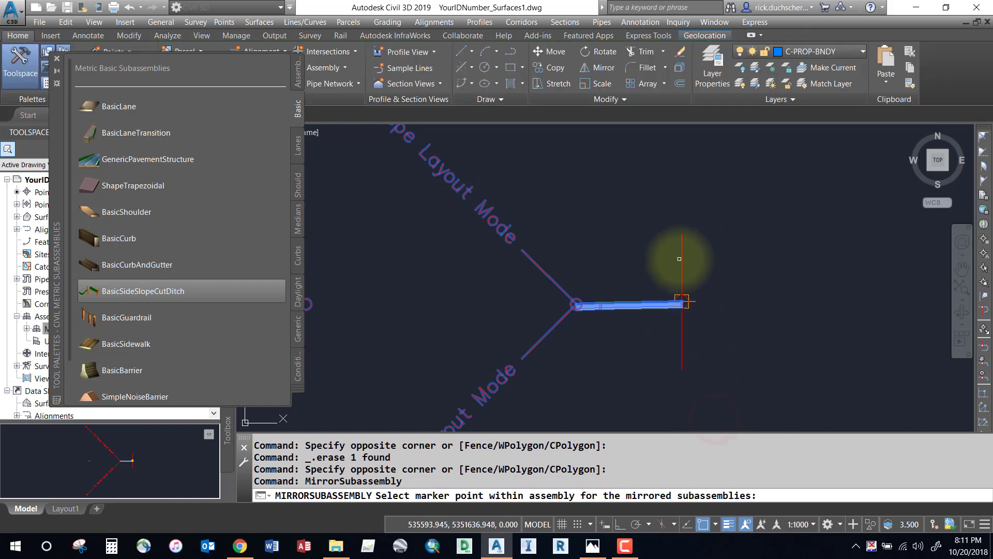
pyautogui.click(682, 301)
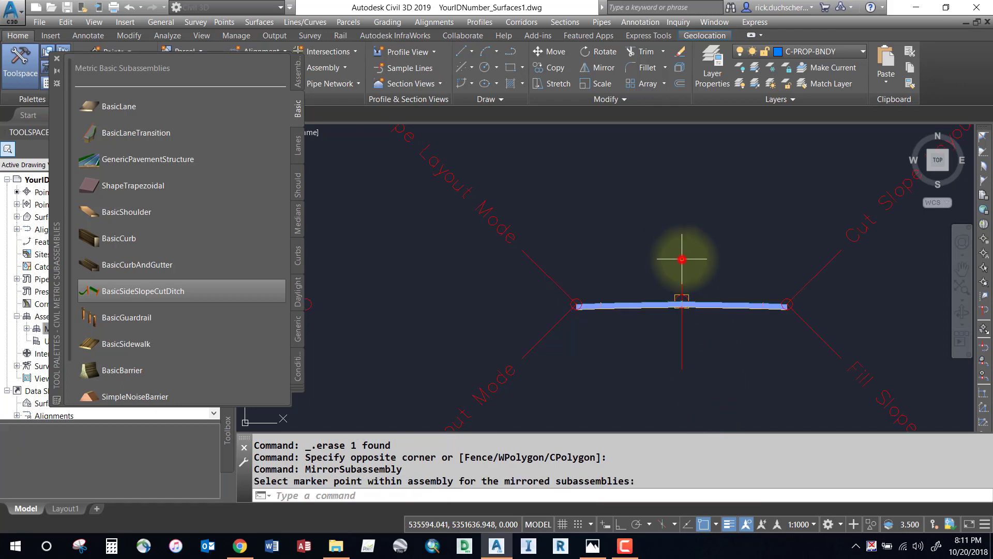
pyautogui.rightClick(707, 252)
pyautogui.click(703, 208)
pyautogui.press('Escape')
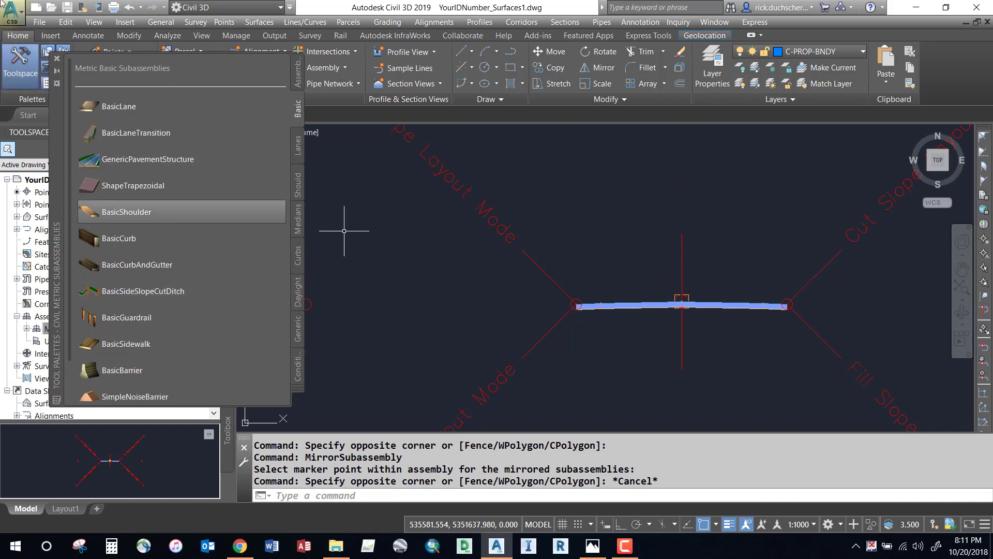
pyautogui.click(57, 58)
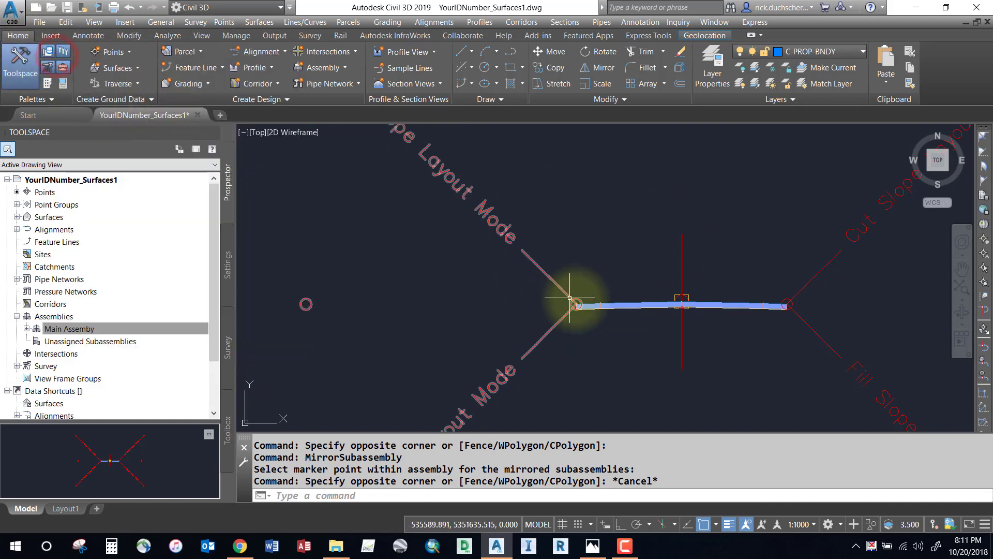
# Review the width, depth and slope parameters in the left BasicLane's subassembly properties, then close them without changes.
pyautogui.click(621, 306)
pyautogui.rightClick(619, 306)
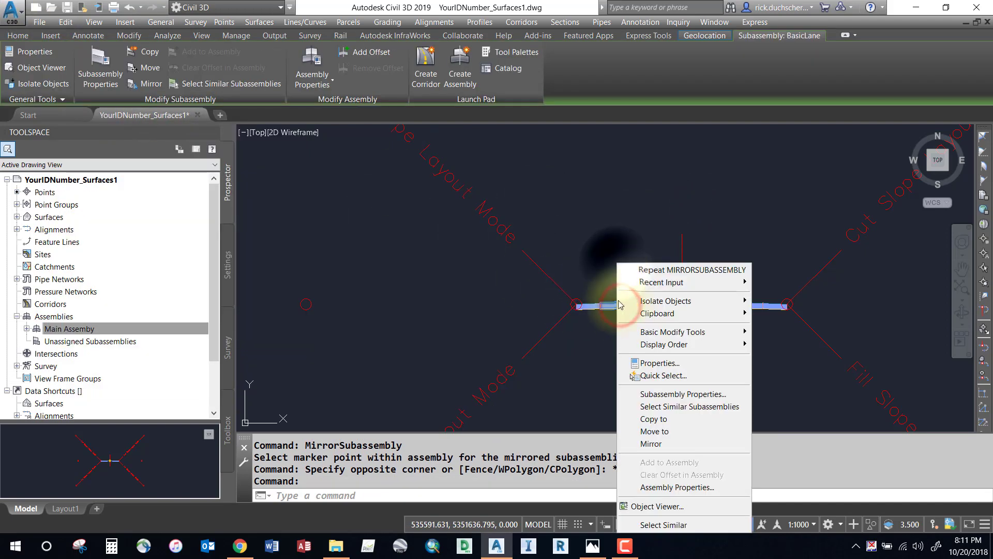
pyautogui.click(653, 395)
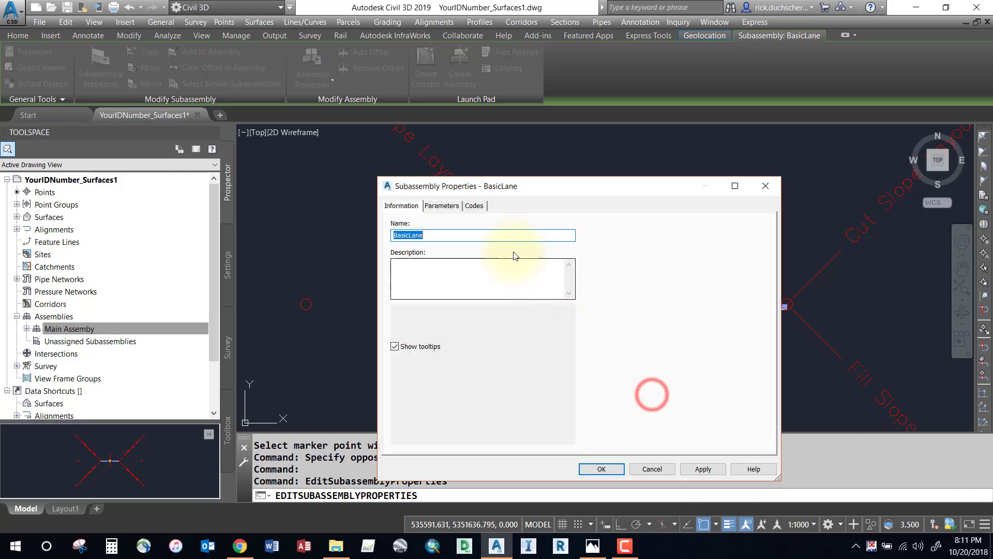
pyautogui.click(441, 206)
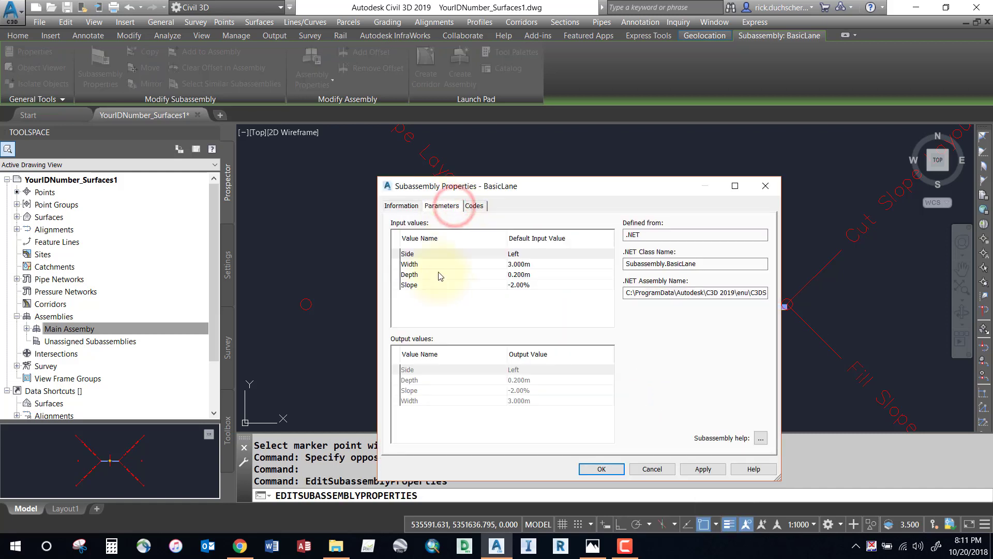
pyautogui.click(420, 265)
pyautogui.click(418, 274)
pyautogui.click(419, 286)
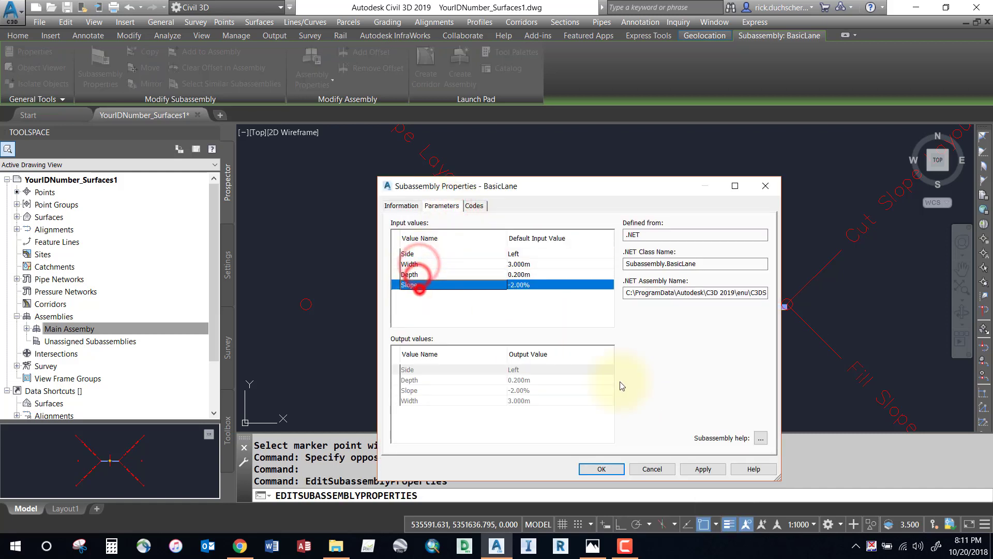
pyautogui.click(655, 469)
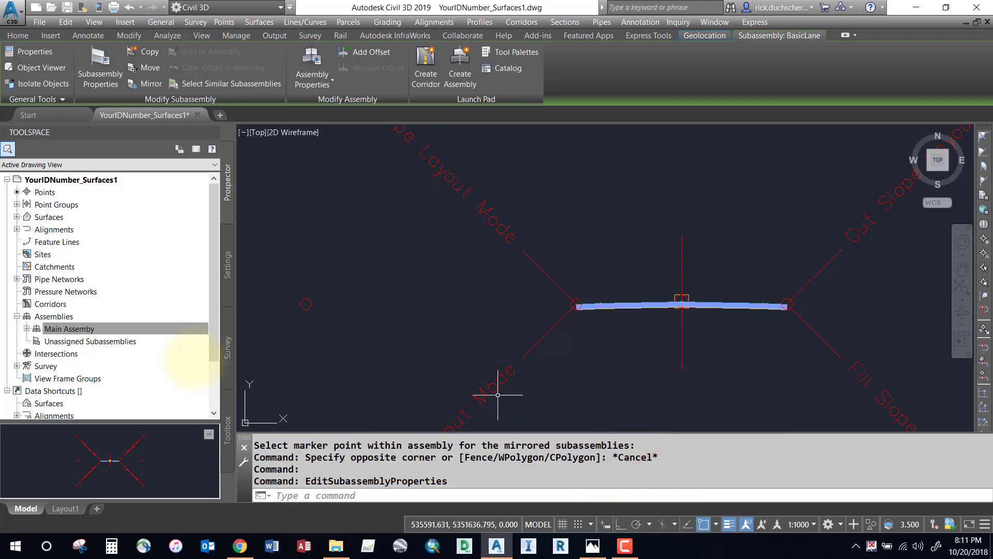
# Review the Main Assemby's construction in its assembly properties, including the left BasicLane's input values, and close the properties.
pyautogui.rightClick(65, 330)
pyautogui.click(113, 336)
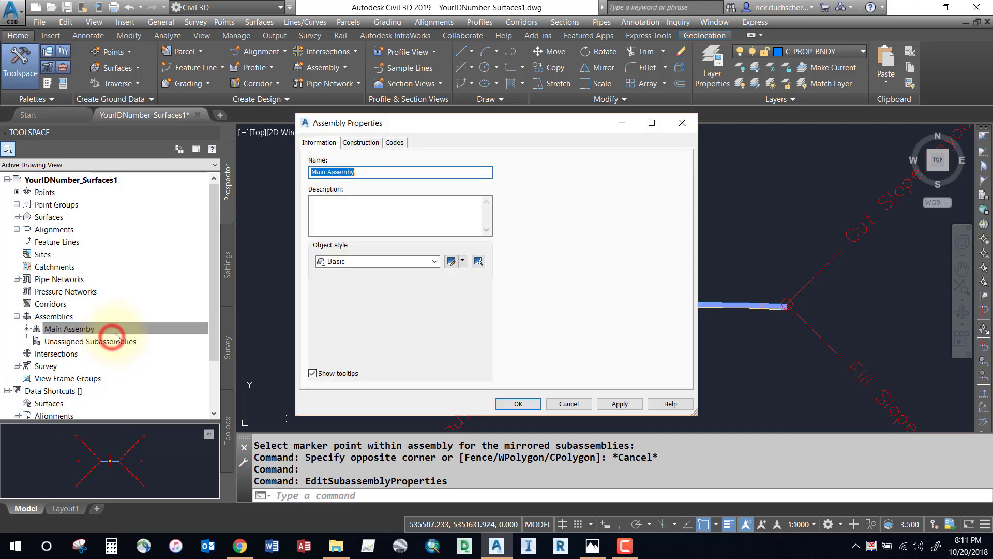
pyautogui.click(439, 207)
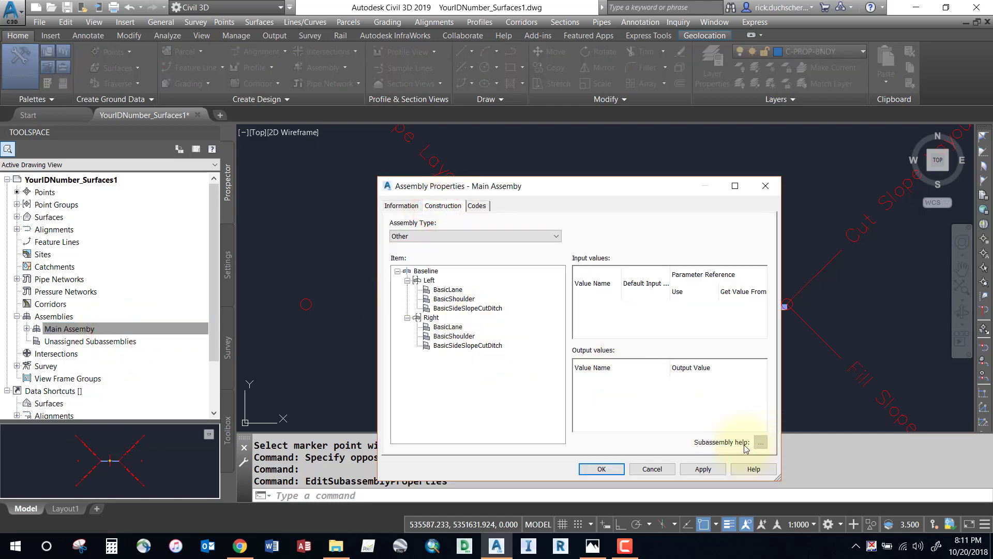
pyautogui.click(462, 290)
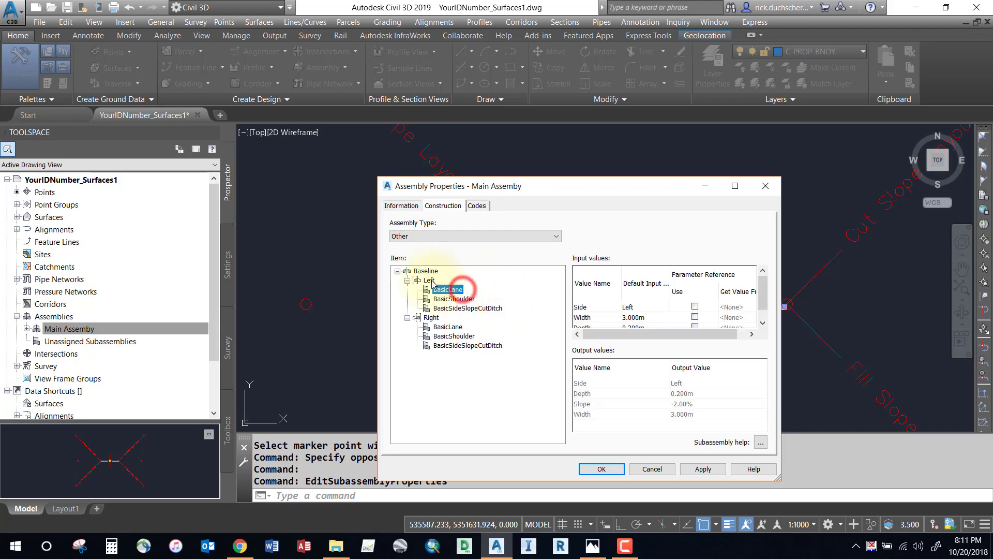
pyautogui.click(602, 469)
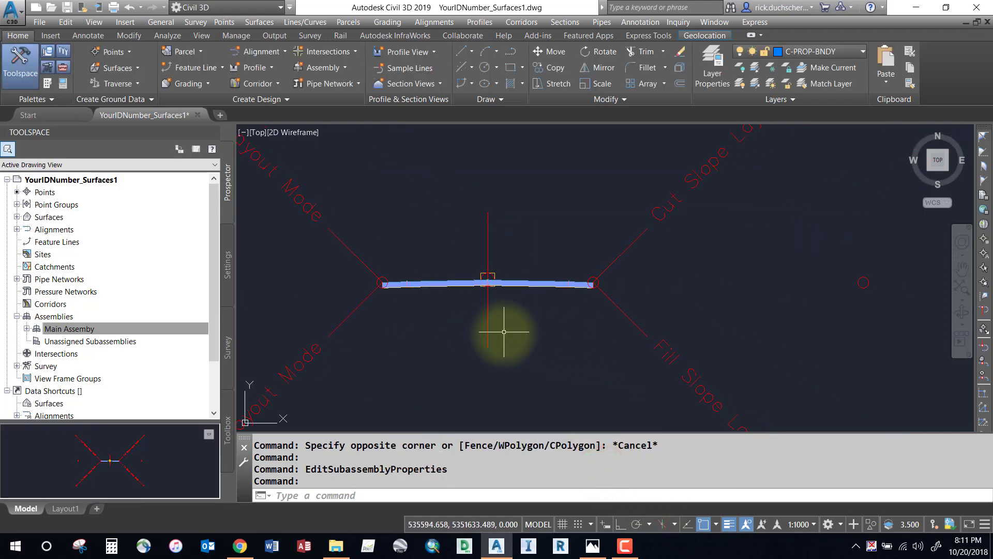
pyautogui.scroll(-2, 508, 324)
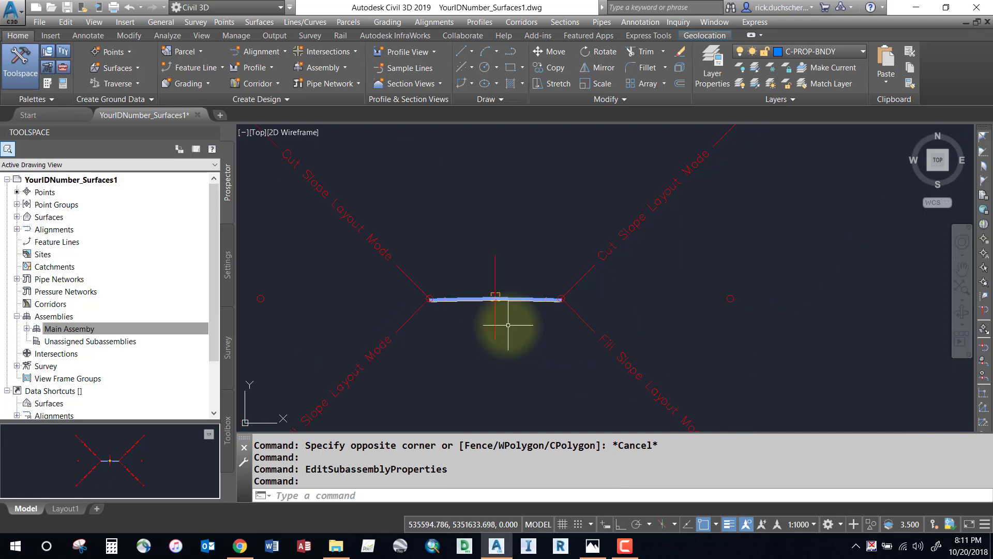